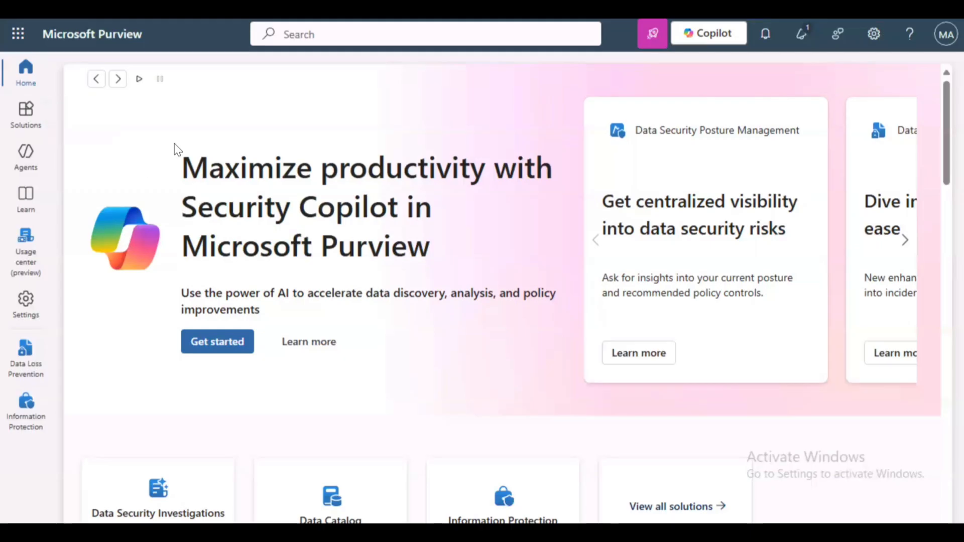
# Start creating a new policy under Data Loss Prevention > Policies
pyautogui.click(37, 111)
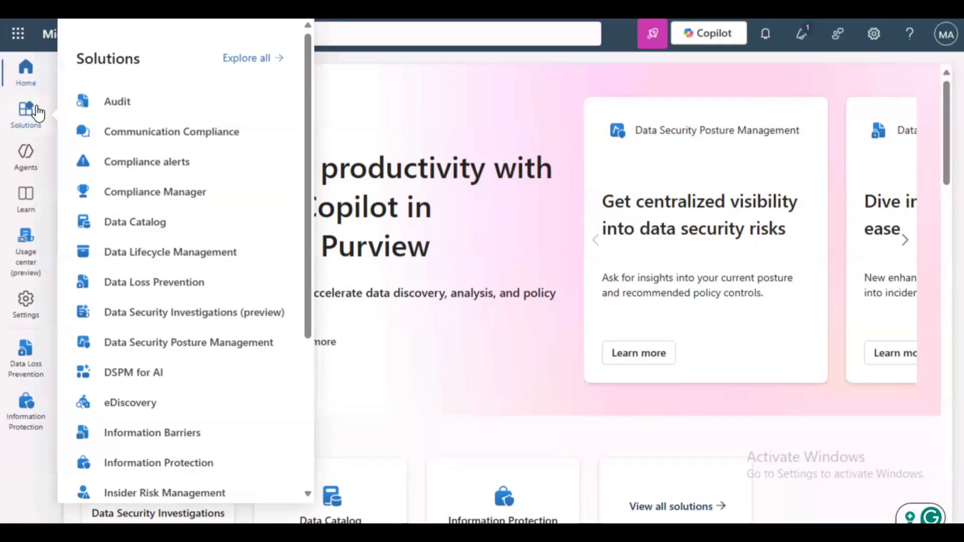
pyautogui.click(174, 283)
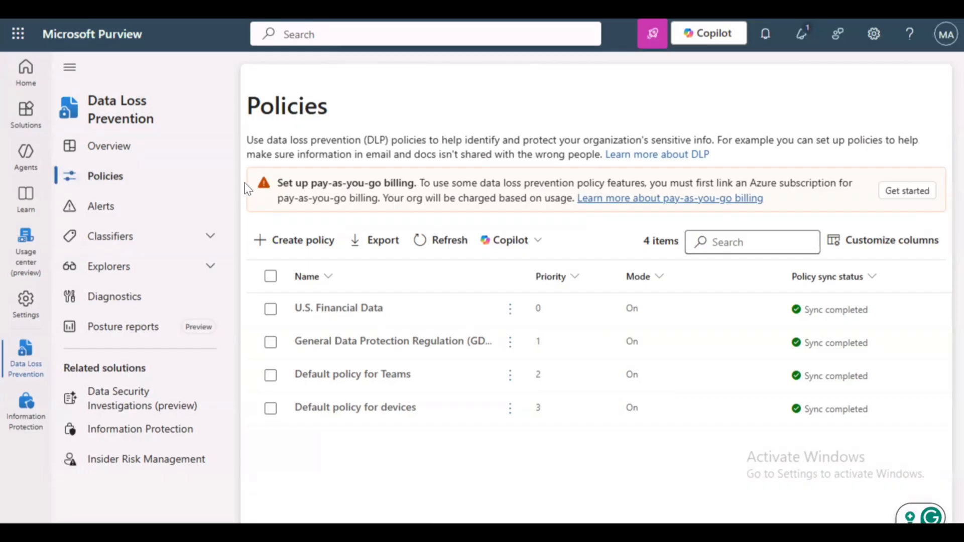
pyautogui.click(262, 240)
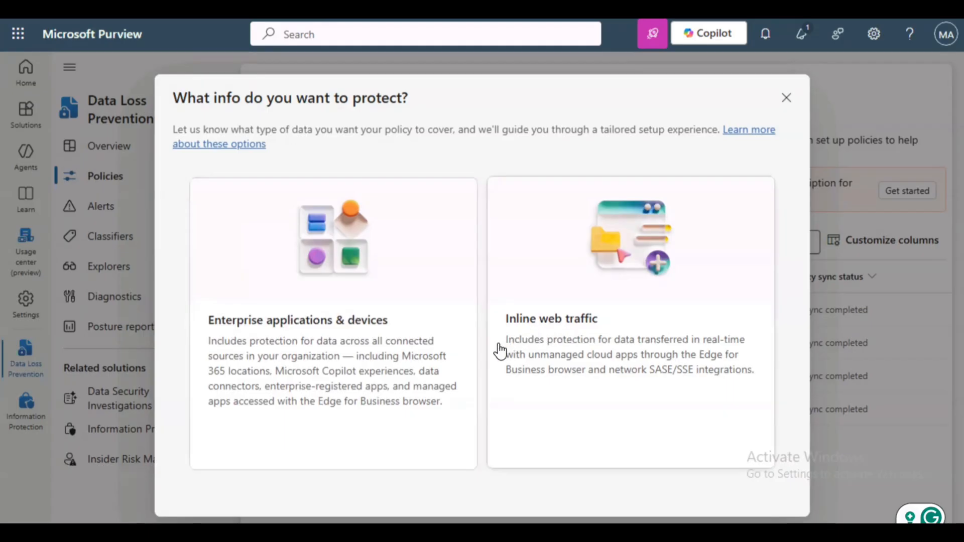
# Choose Enterprise applications & devices and the Custom > Custom policy template
pyautogui.click(317, 318)
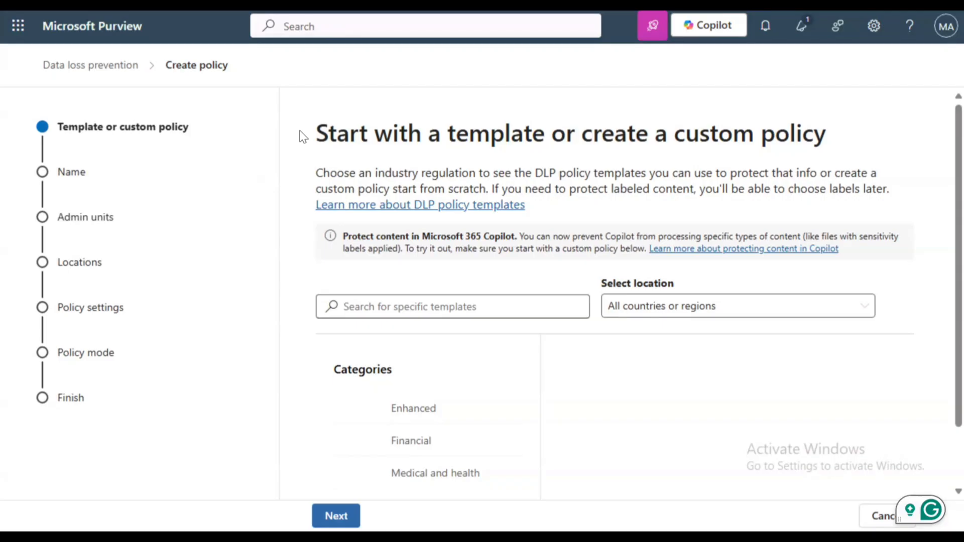
pyautogui.scroll(-1, 302, 136)
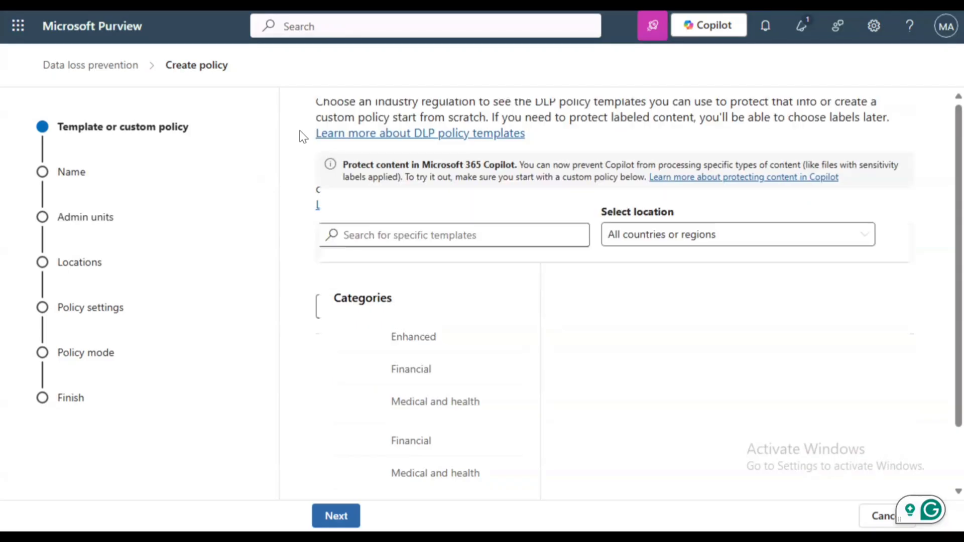
pyautogui.click(415, 467)
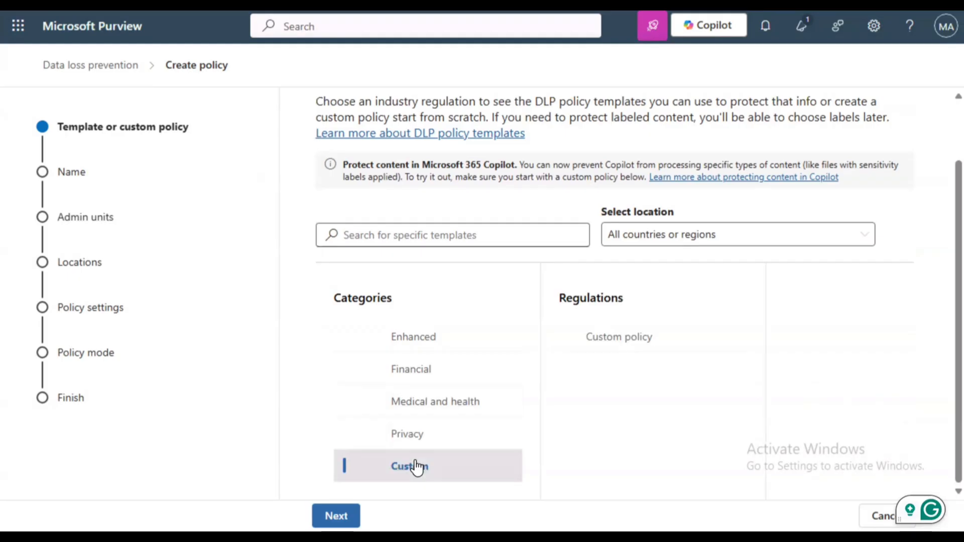
pyautogui.click(601, 341)
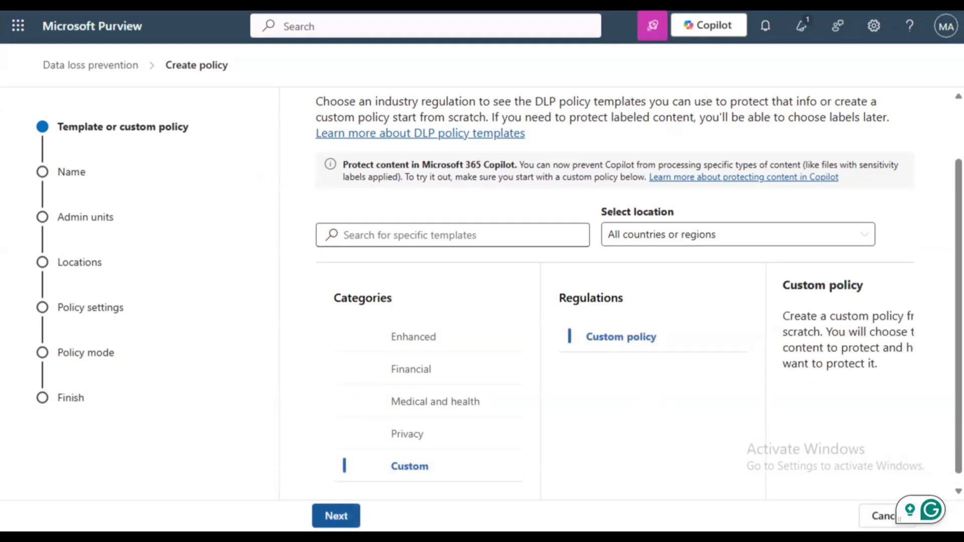
pyautogui.click(336, 516)
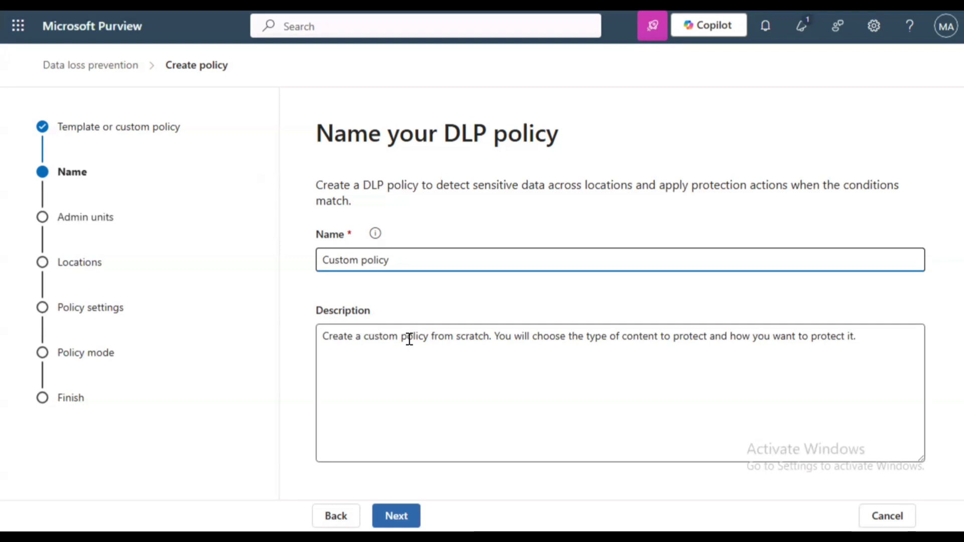
# Name the policy 'Ghana Card Outbound DLP Email' with description 'Protect the sharing of Ghana Card Numbers by Email'
pyautogui.hotkey('ctrl', 'a')
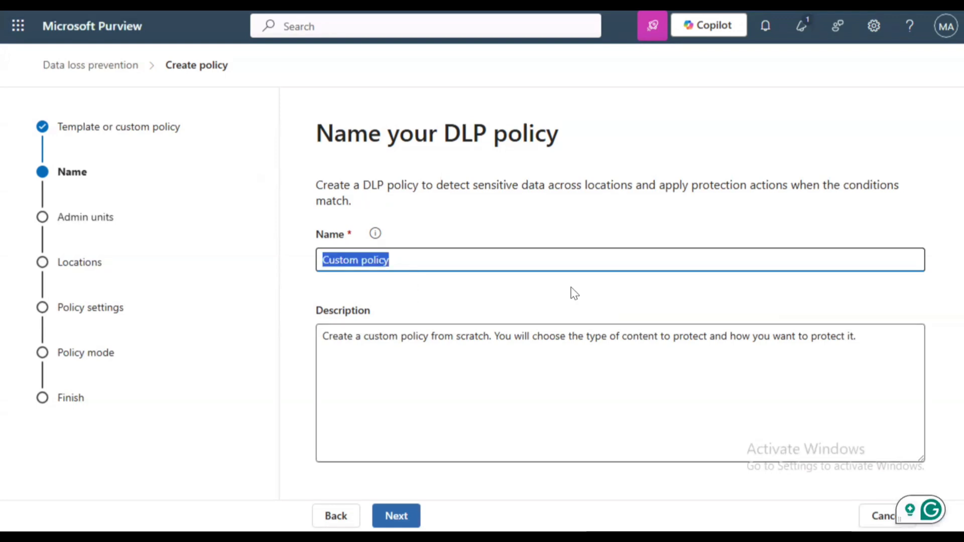
pyautogui.write('Ghana Card Outbound DLP Email')
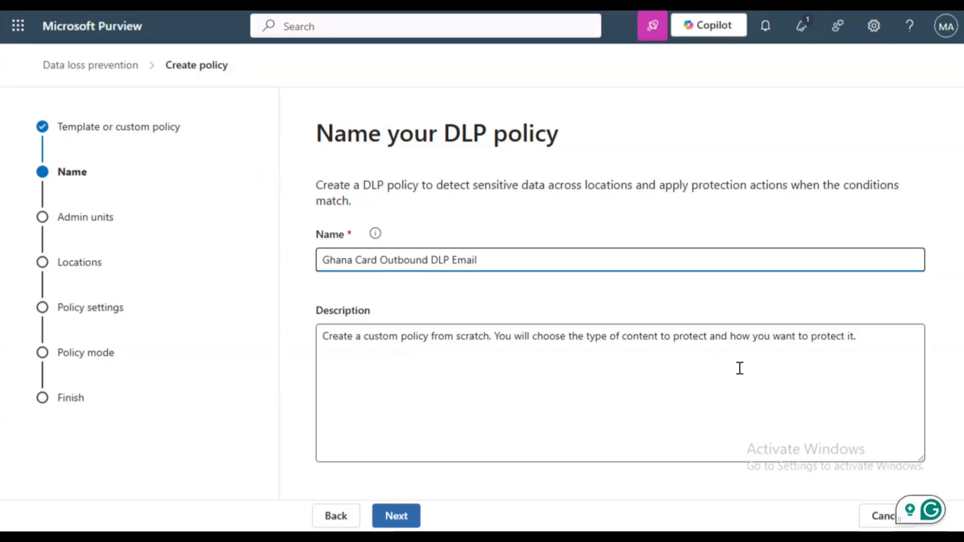
pyautogui.click(739, 368)
pyautogui.hotkey('ctrl', 'a')
pyautogui.press('BackSpace')
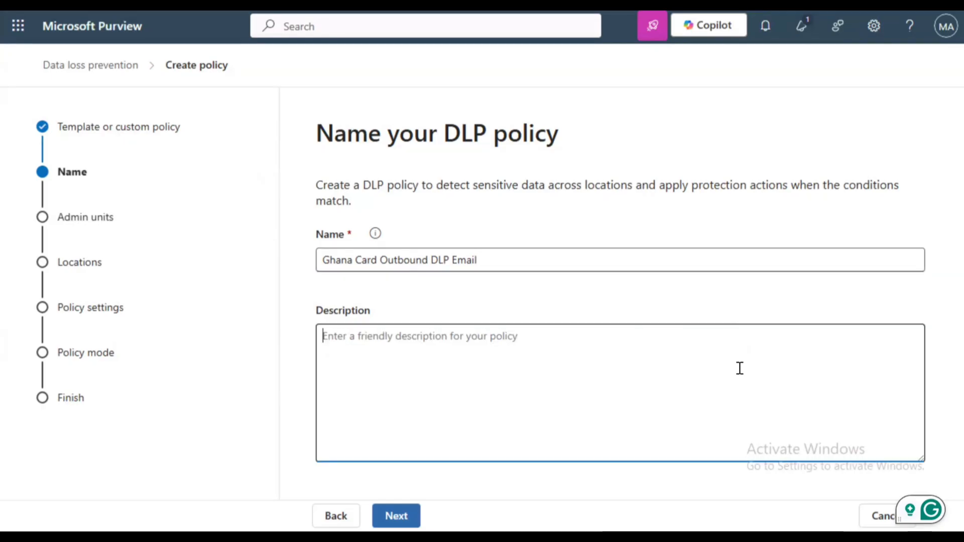
pyautogui.write('Protect ')
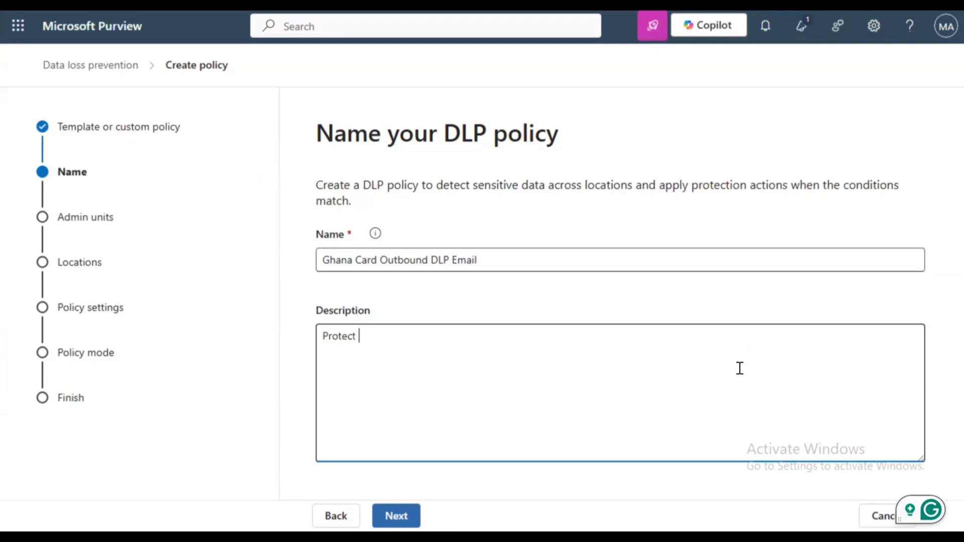
pyautogui.write('the sharing of Ghana ')
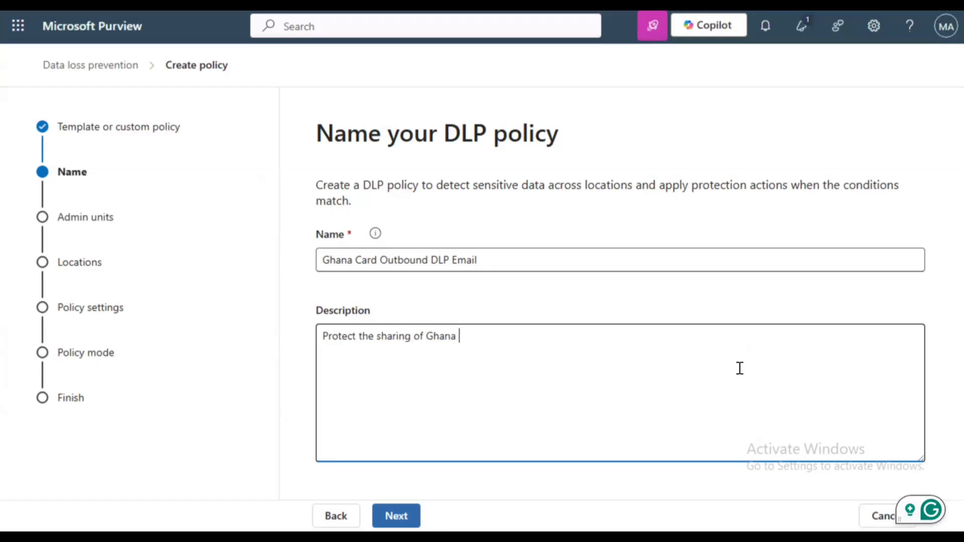
pyautogui.write('Card Numbers by Email')
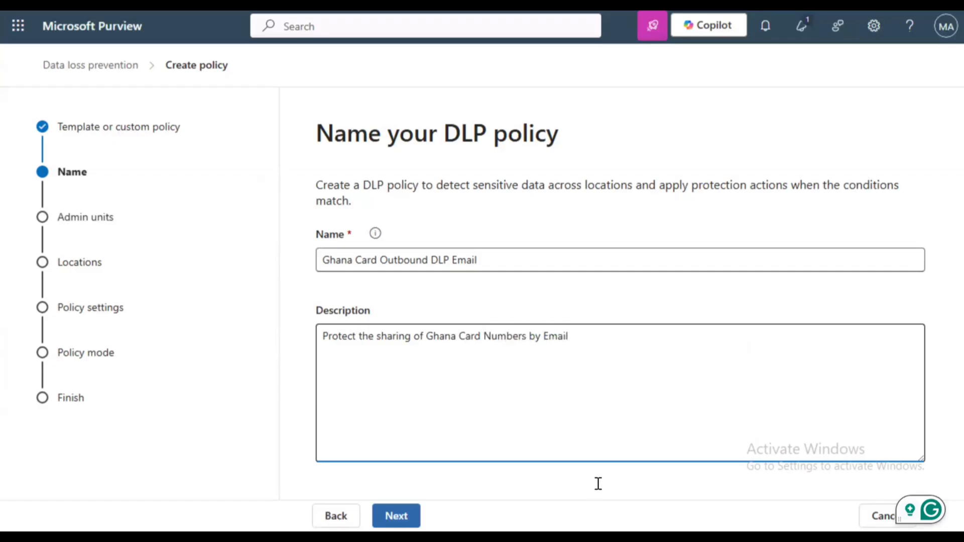
# Confirm the name page and keep admin units set to Full directory
pyautogui.click(396, 516)
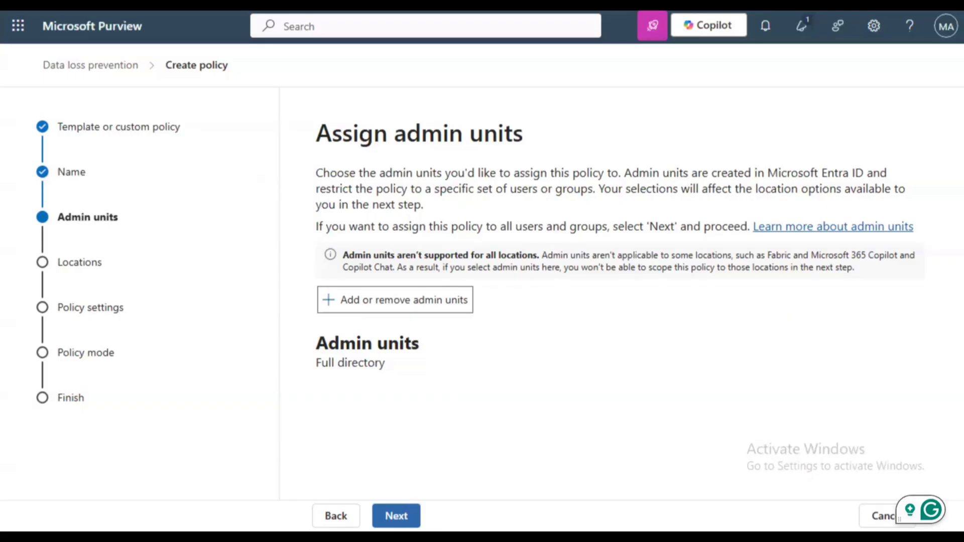
pyautogui.click(396, 516)
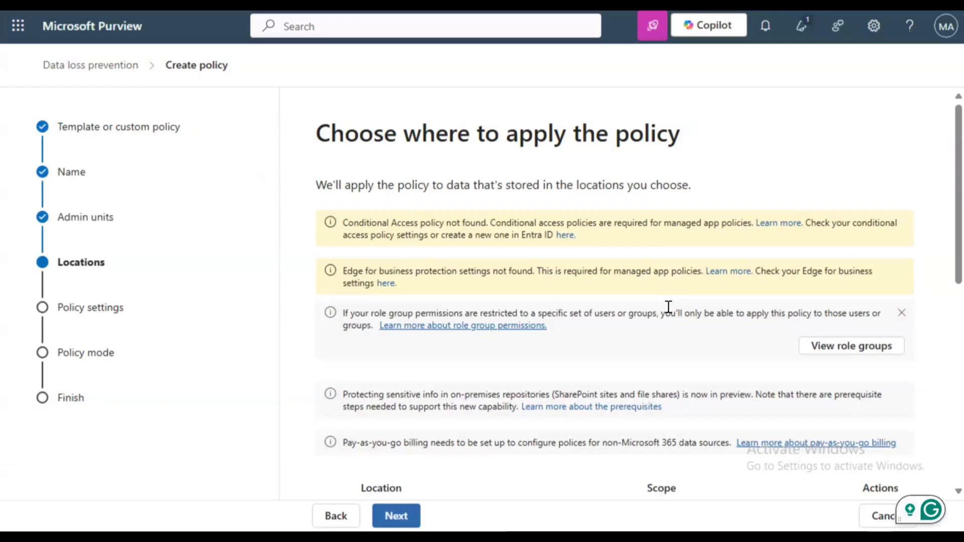
# Limit the policy locations to Exchange email only and continue
pyautogui.scroll(-8, 668, 306)
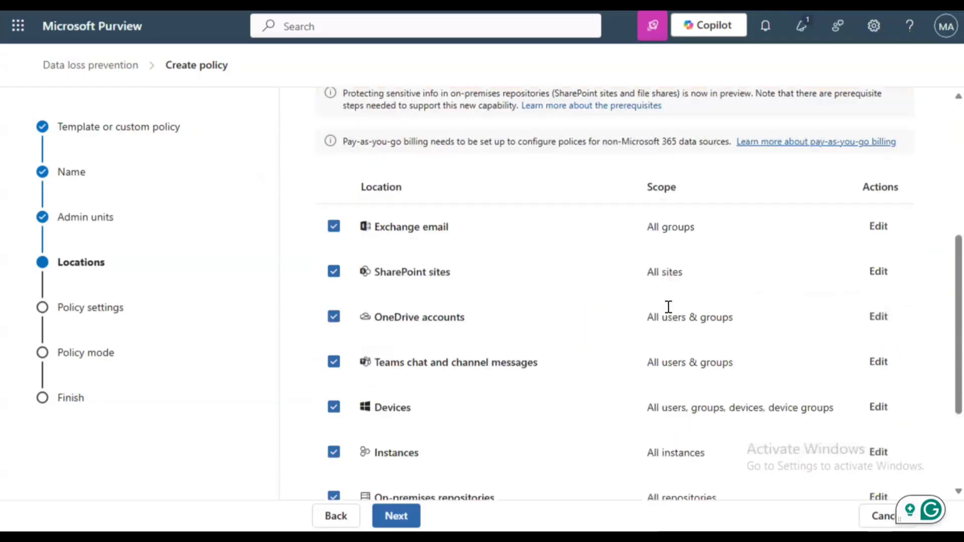
pyautogui.scroll(2, 668, 306)
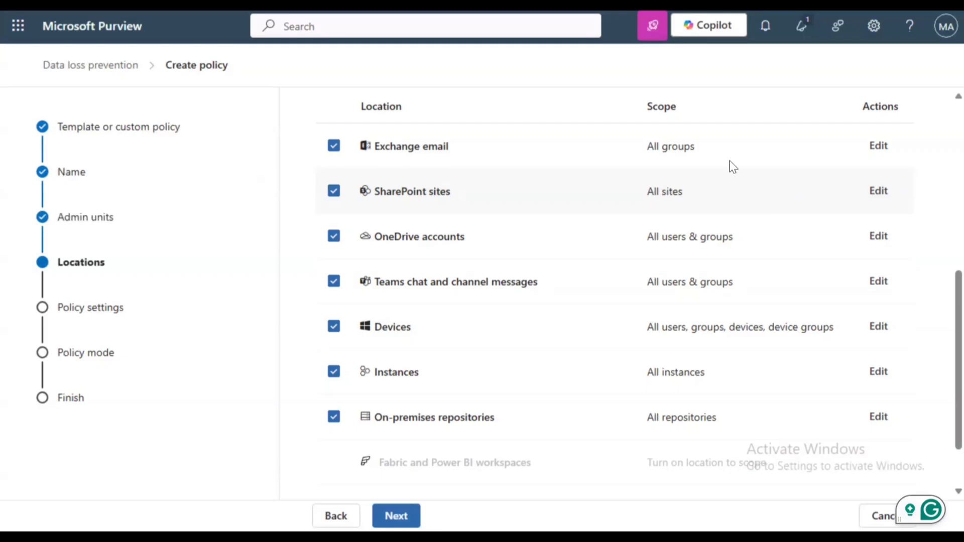
pyautogui.click(333, 194)
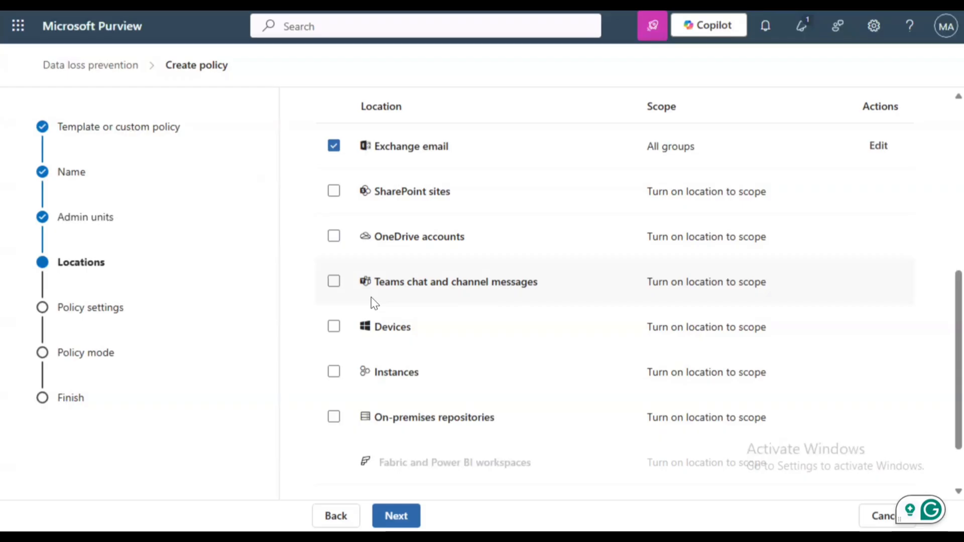
pyautogui.scroll(-2, 374, 303)
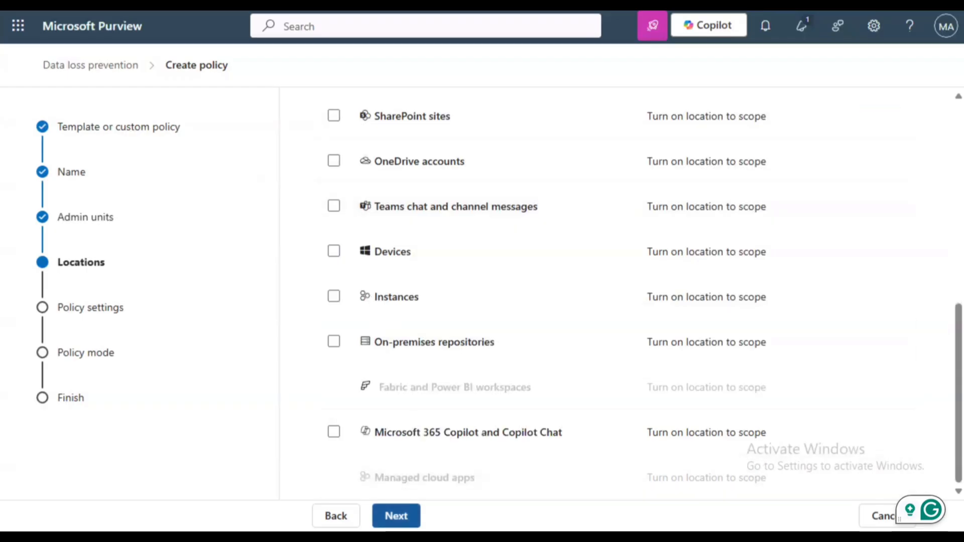
pyautogui.click(396, 515)
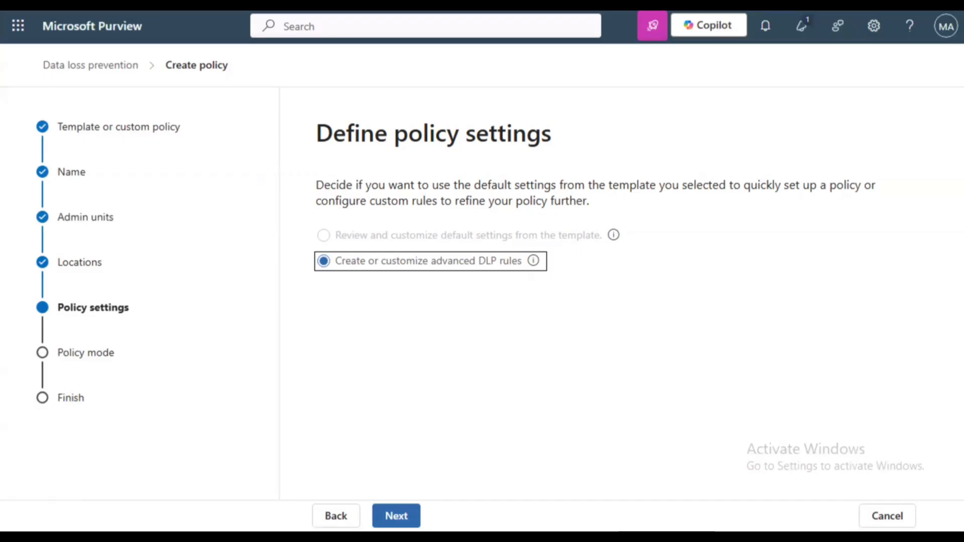
# Create advanced rule 'Ghana Card Outbound', described 'Prevent exfiltration of Ghana Card Details'
pyautogui.click(396, 516)
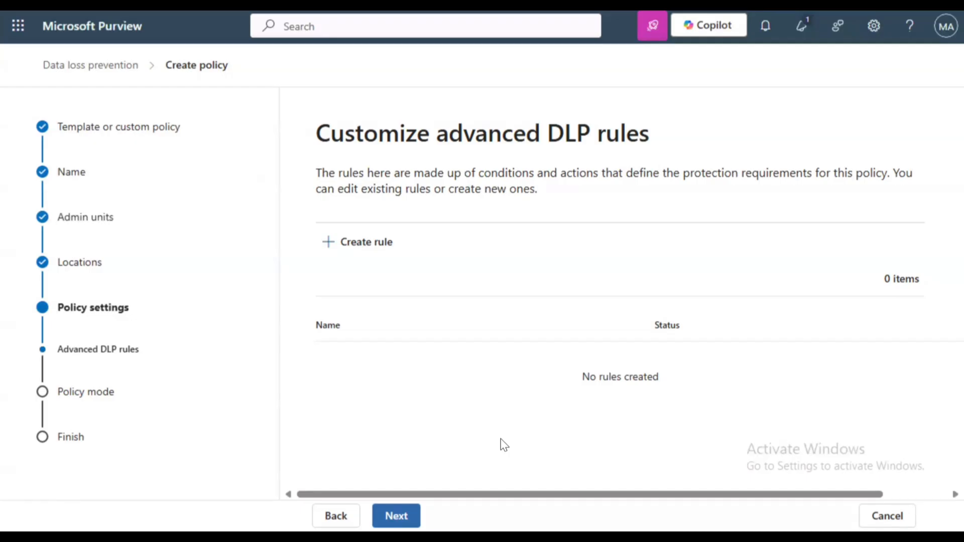
pyautogui.click(358, 243)
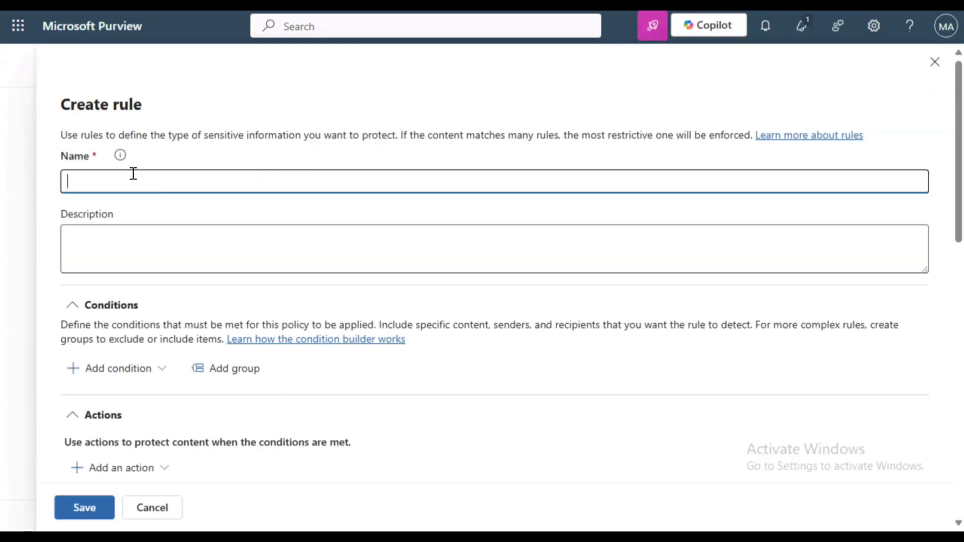
pyautogui.write('Ghana Card Outbound')
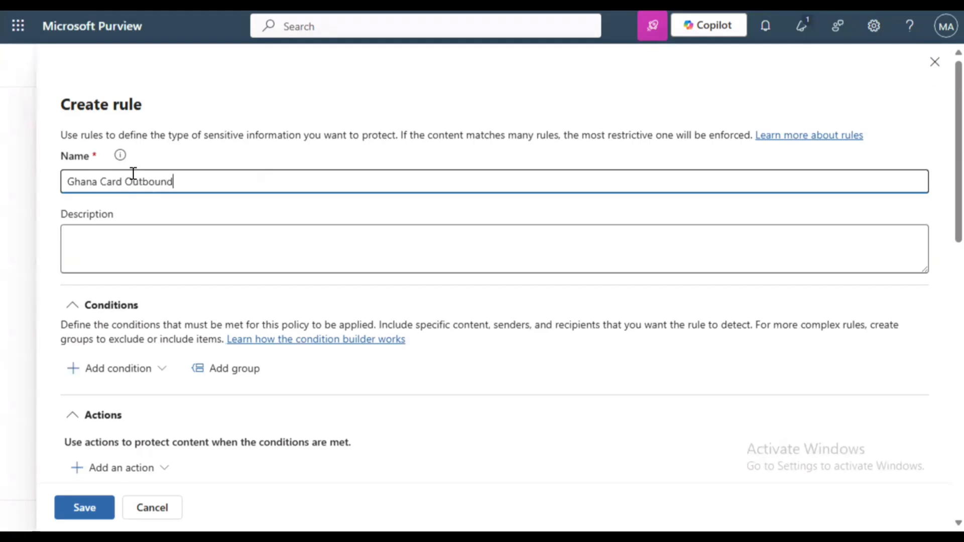
pyautogui.click(110, 247)
pyautogui.write('Prevent exfiltration of Ghana Card Details')
pyautogui.scroll(-2, 54, 260)
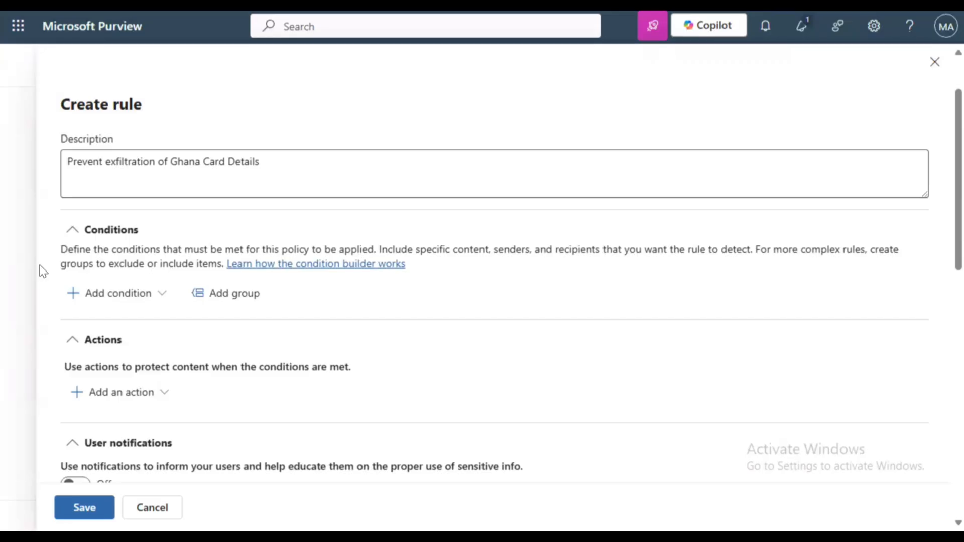
# Add a Content contains condition detecting the Ghana Card sensitive info type
pyautogui.click(87, 296)
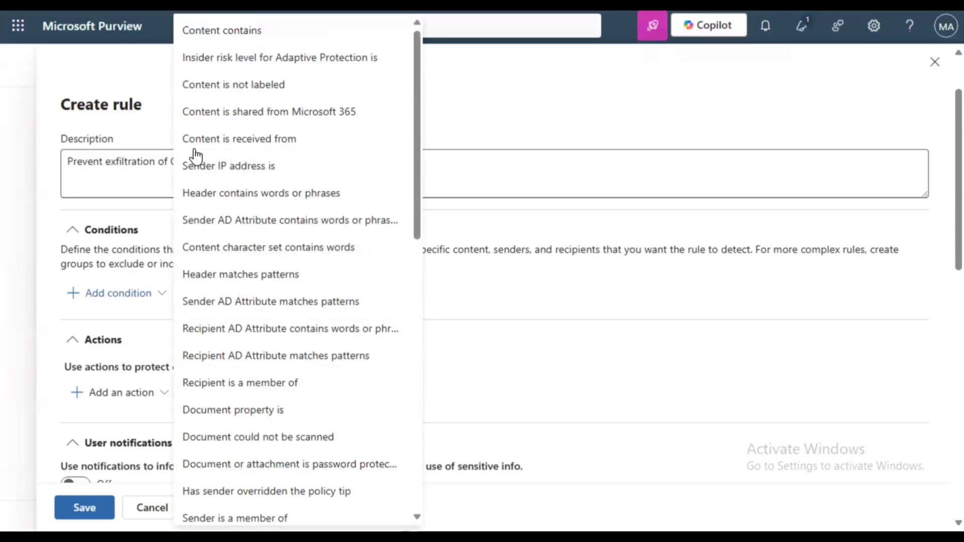
pyautogui.click(258, 36)
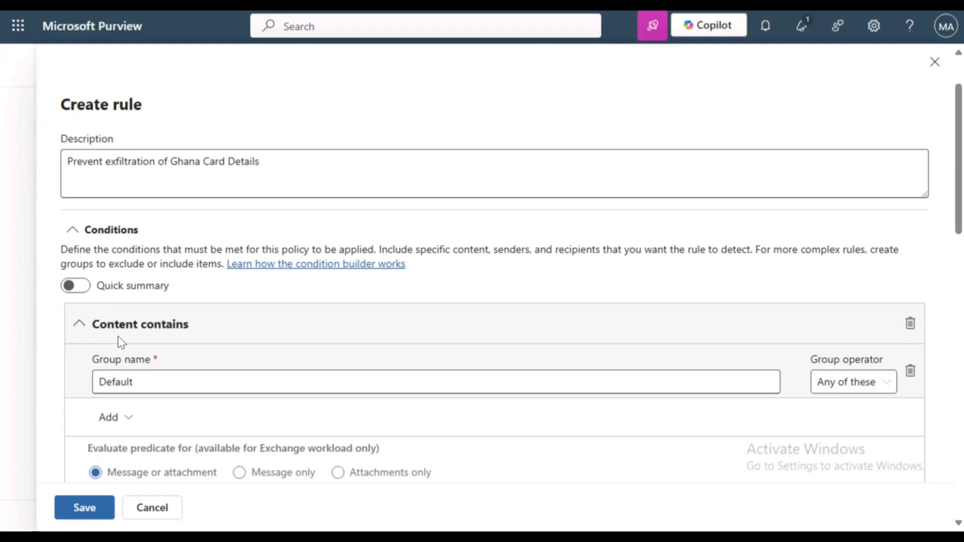
pyautogui.click(107, 419)
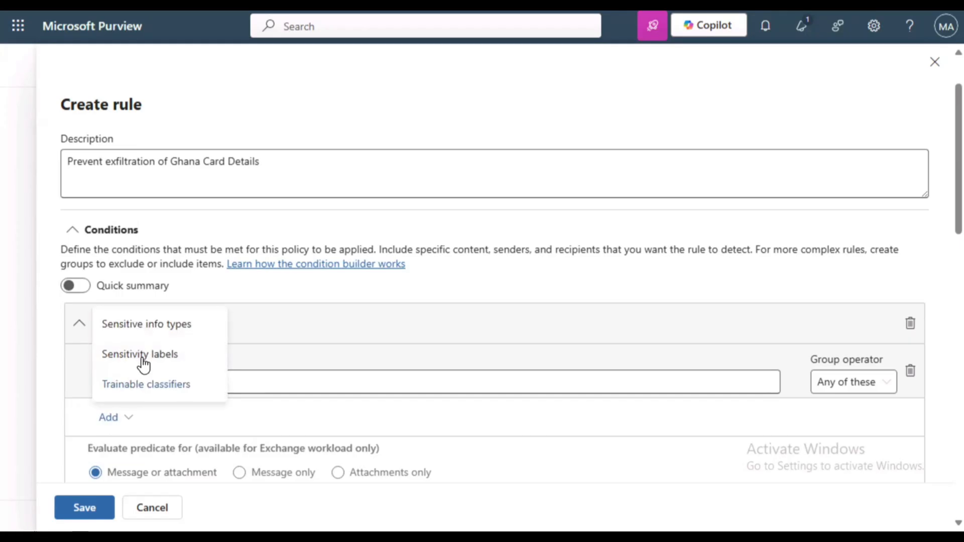
pyautogui.click(187, 331)
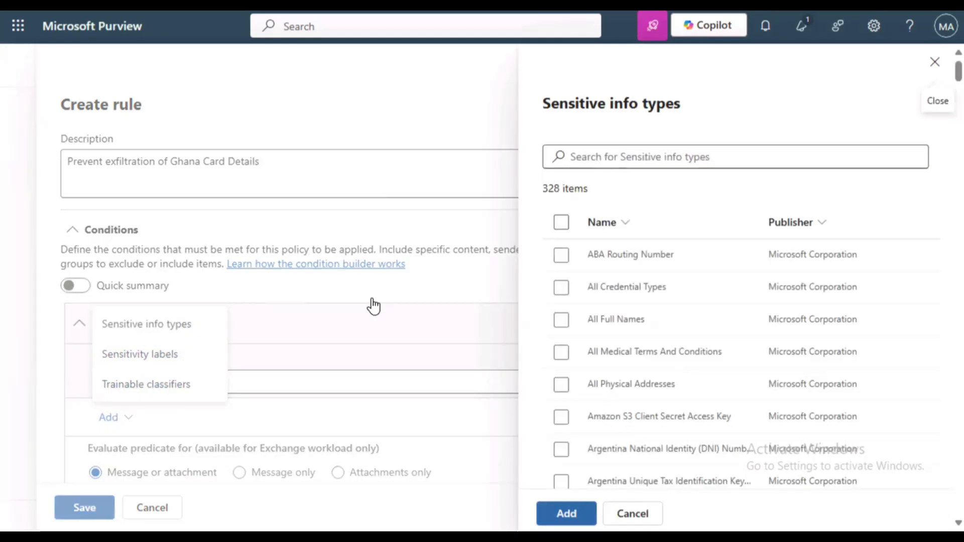
pyautogui.click(650, 157)
pyautogui.write('Gha')
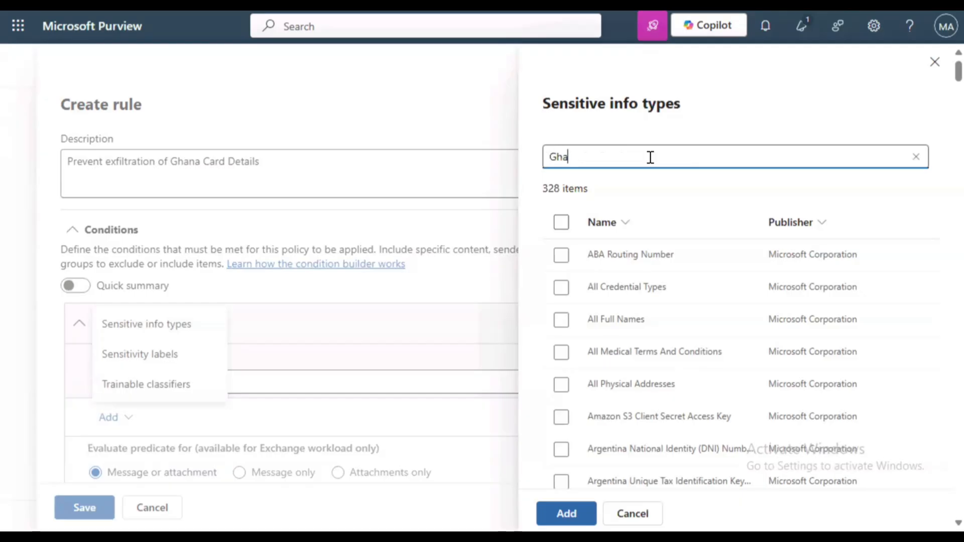
pyautogui.write('na card')
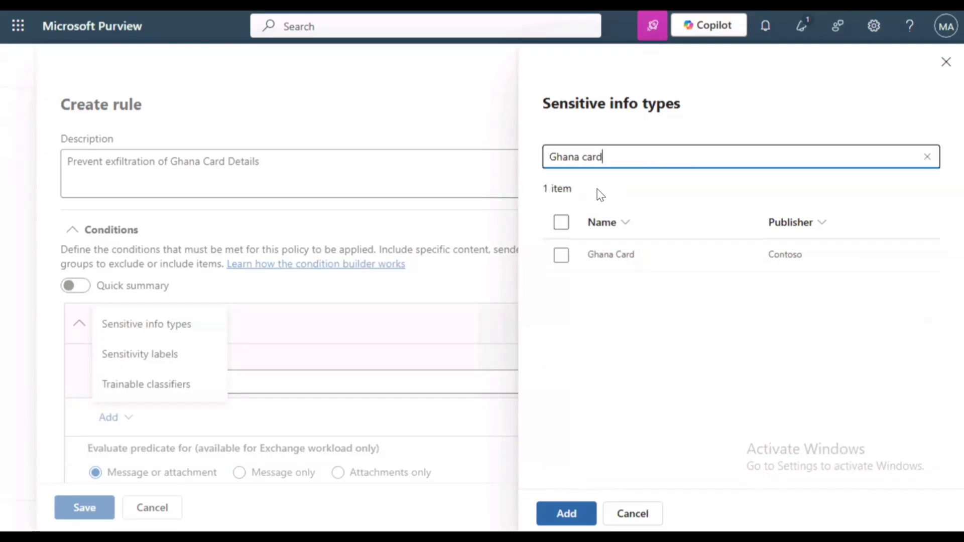
pyautogui.click(561, 256)
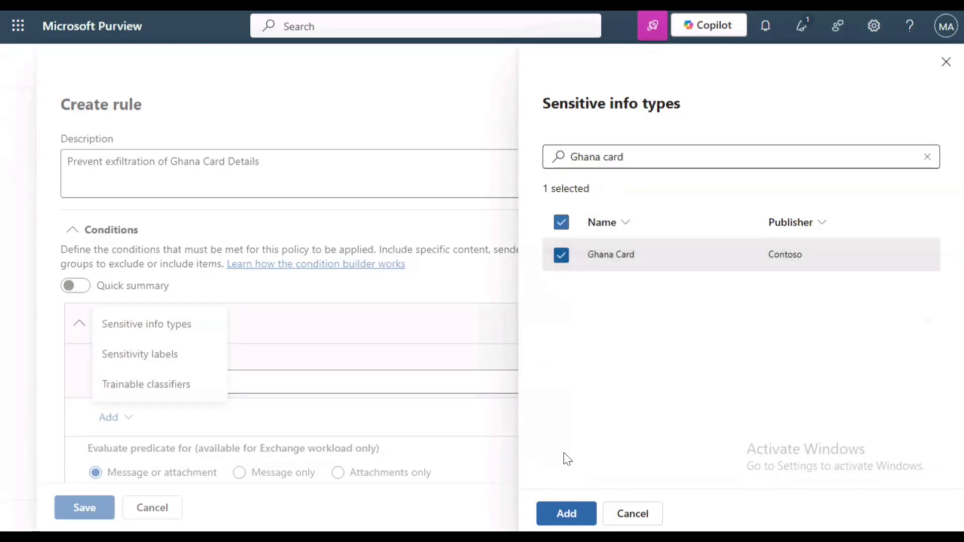
pyautogui.click(566, 513)
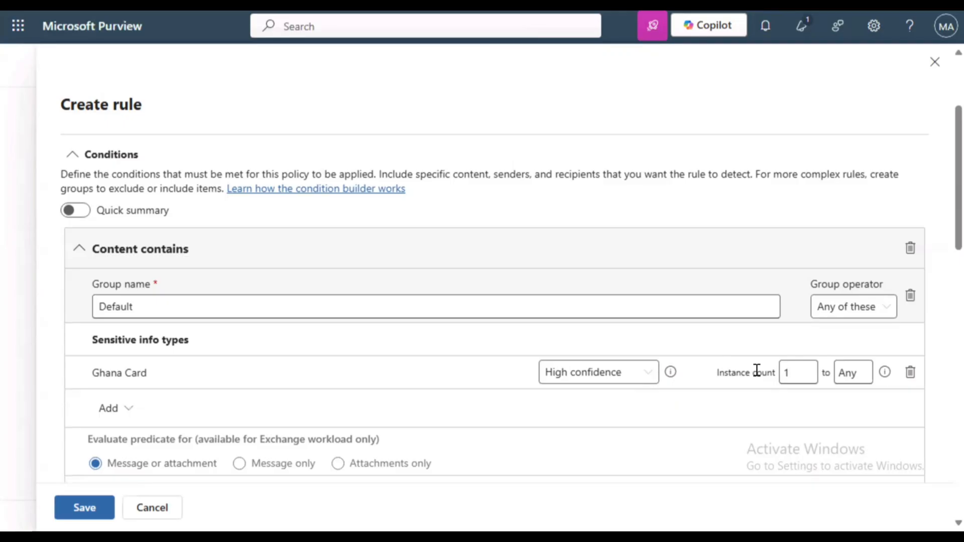
pyautogui.scroll(-3, 189, 296)
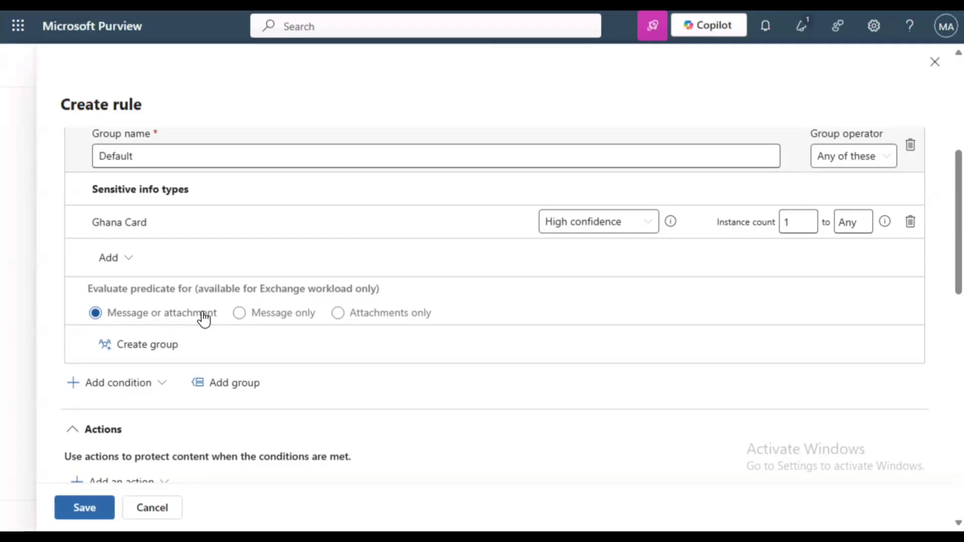
# Add a Content is shared from Microsoft 365 condition for people outside my organization
pyautogui.click(134, 393)
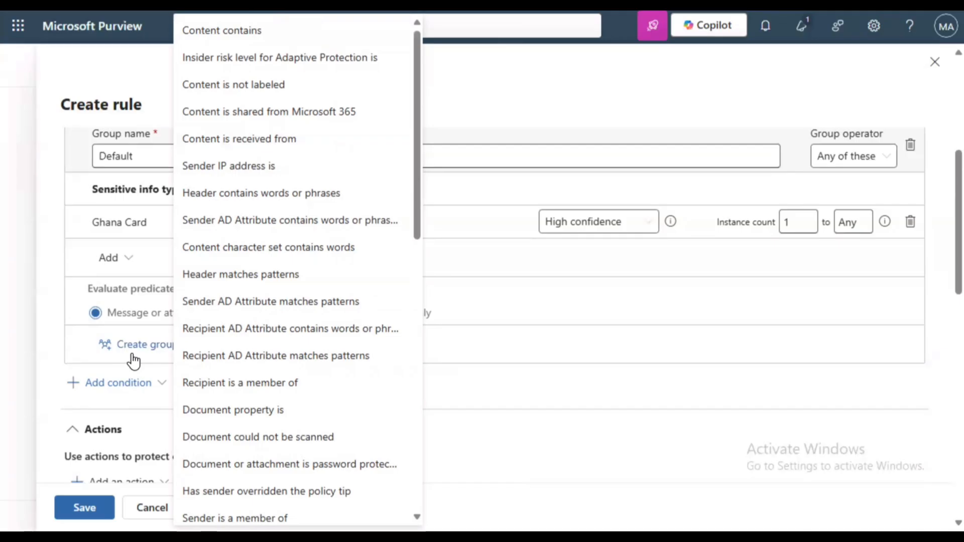
pyautogui.click(265, 112)
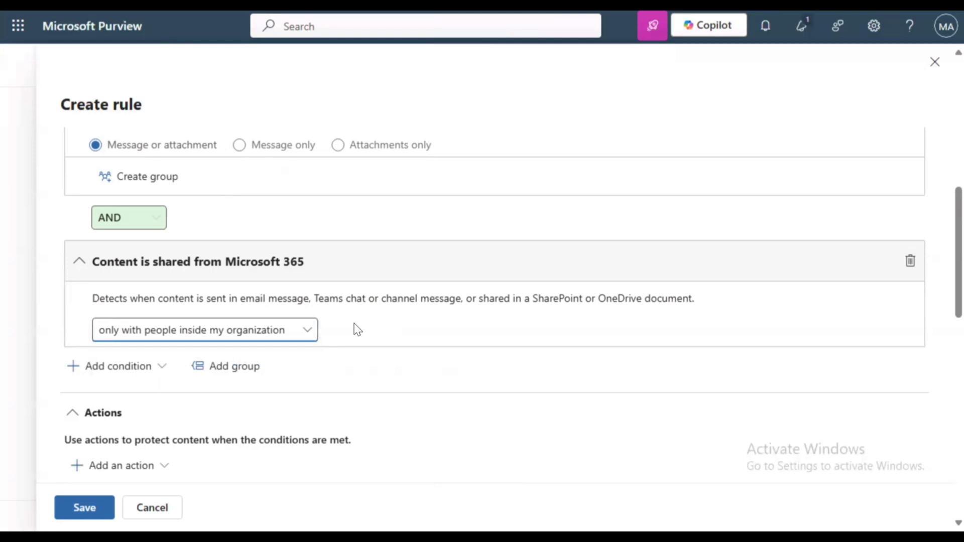
pyautogui.click(303, 335)
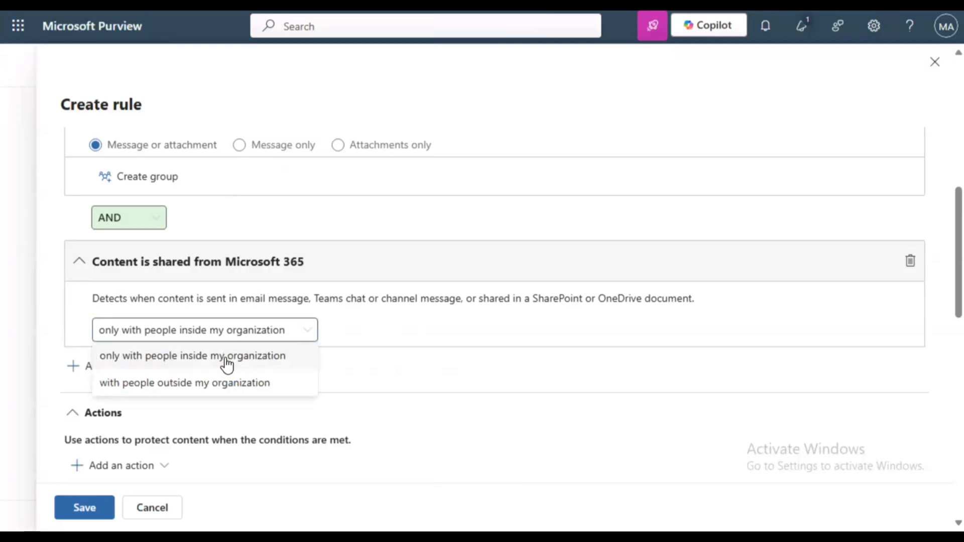
pyautogui.click(195, 383)
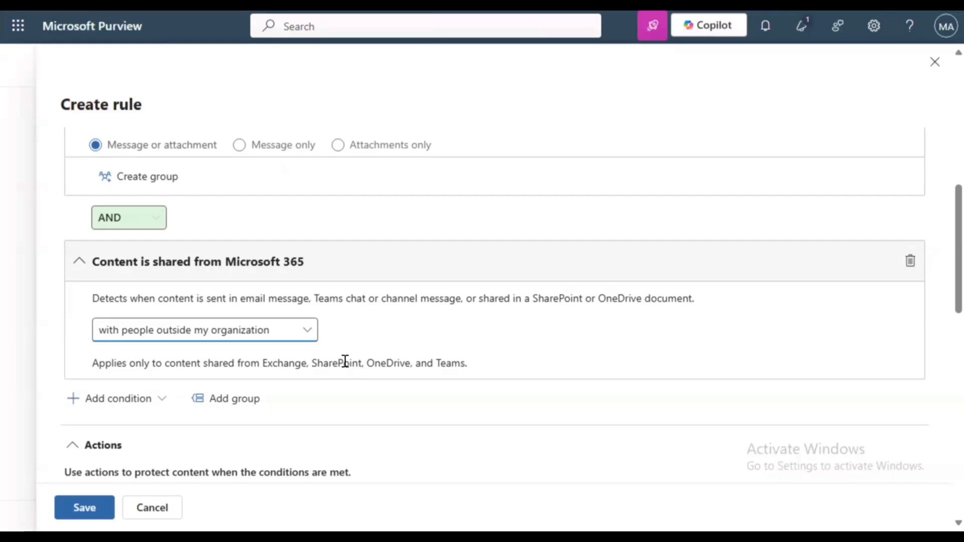
pyautogui.scroll(-3, 344, 361)
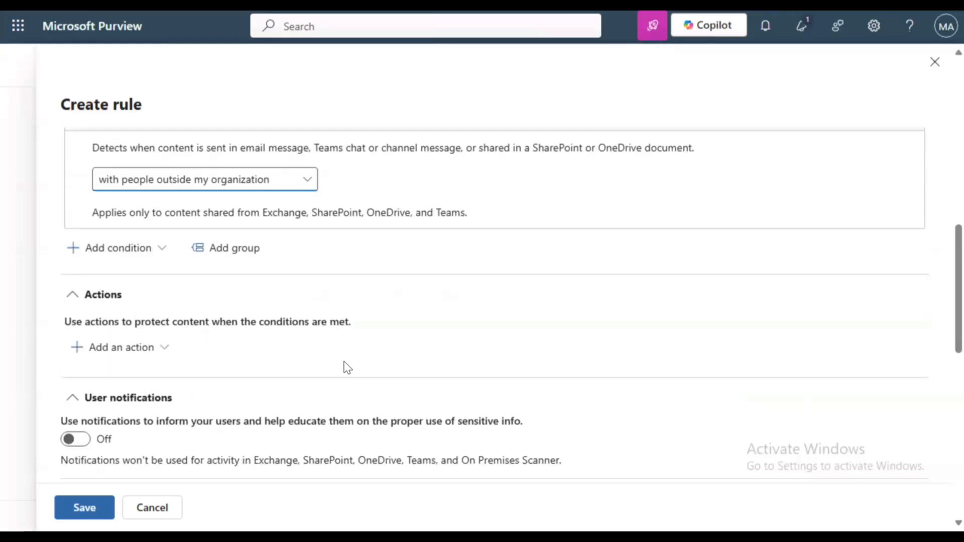
pyautogui.click(135, 354)
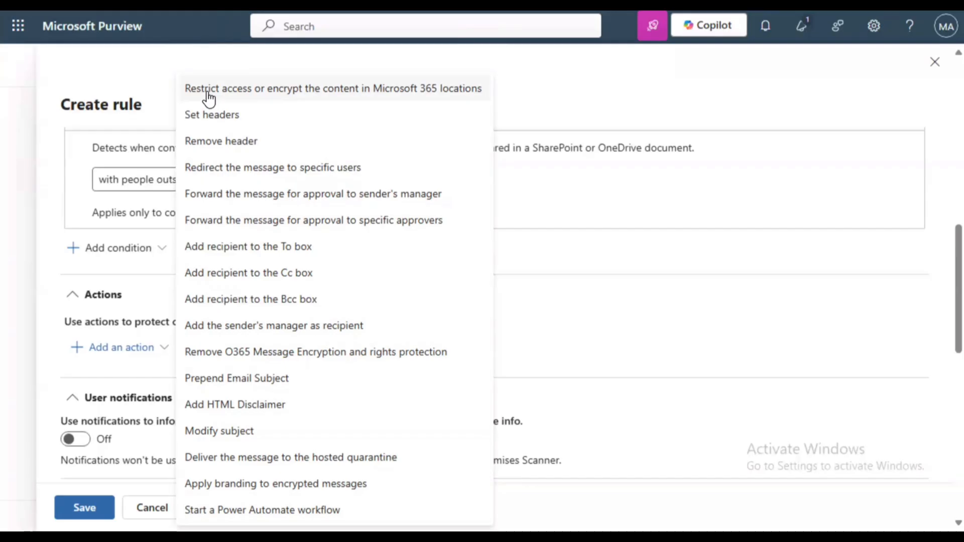
# Add the Restrict access or encrypt action, blocking only people outside the organization
pyautogui.click(208, 96)
pyautogui.scroll(-3, 63, 222)
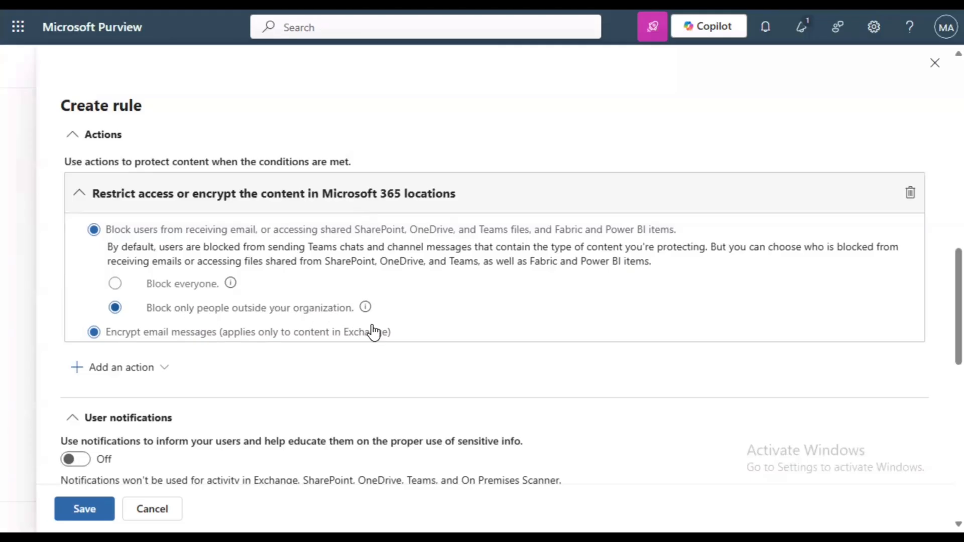
pyautogui.scroll(-5, 324, 226)
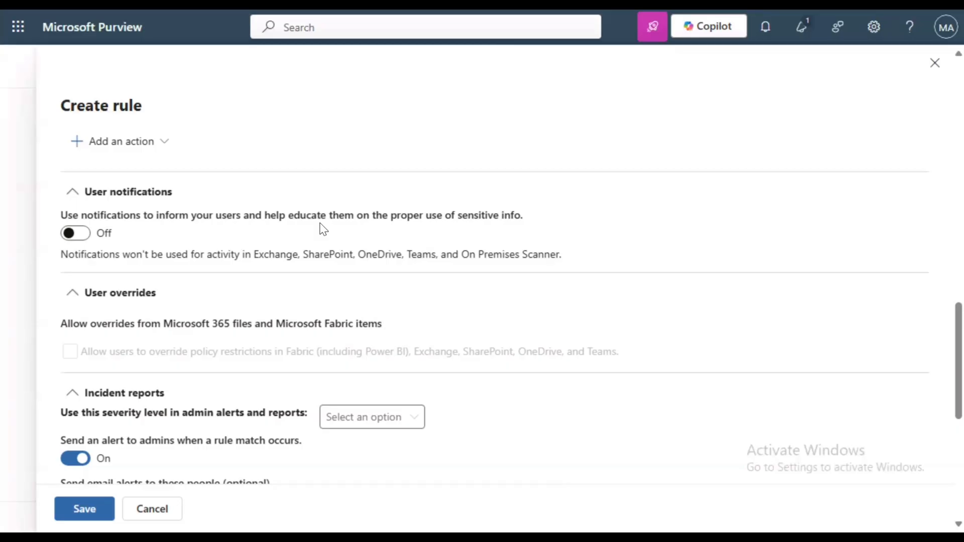
# Switch user notifications On and tick Allow users to override policy restrictions
pyautogui.click(71, 233)
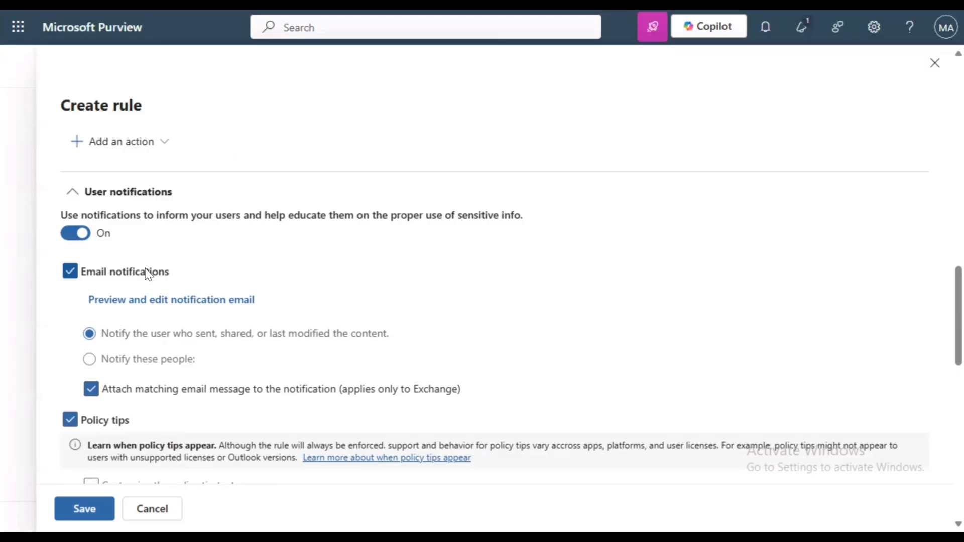
pyautogui.scroll(-2, 142, 368)
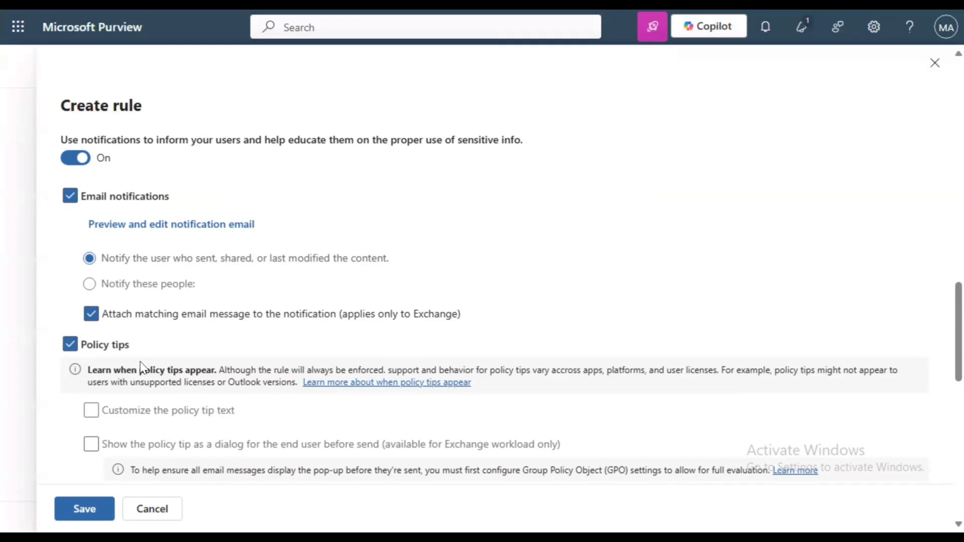
pyautogui.scroll(-8, 141, 368)
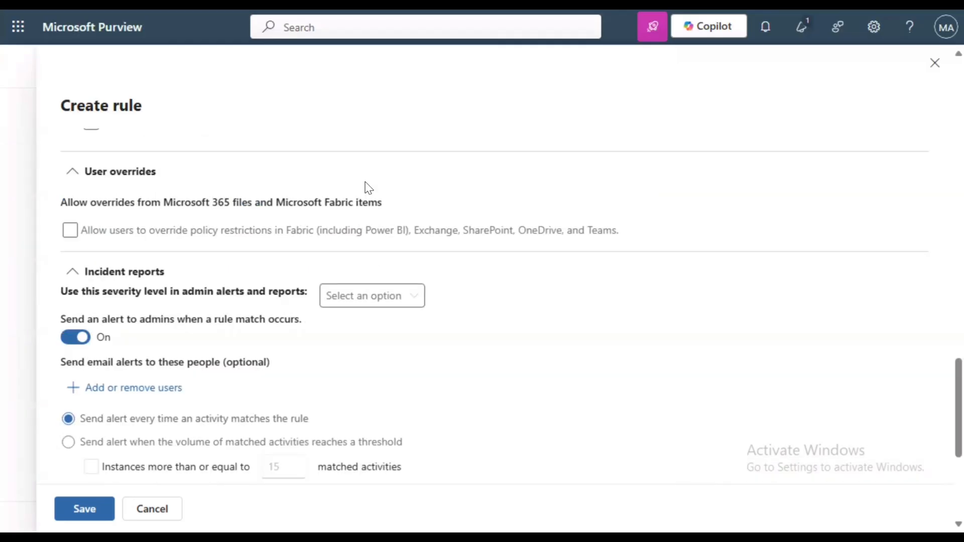
pyautogui.click(141, 233)
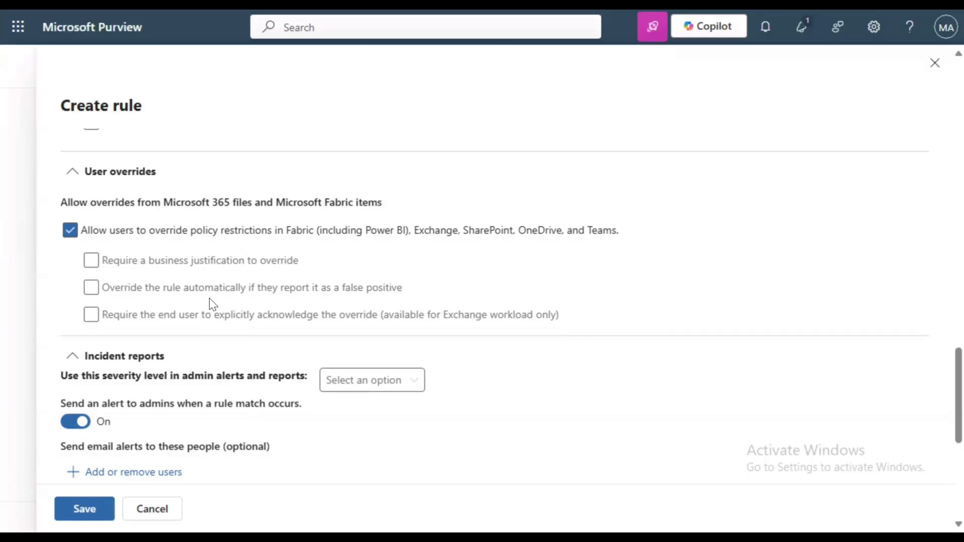
# Untick user overrides and set the incident report alert severity to Medium
pyautogui.click(221, 231)
pyautogui.scroll(-1, 291, 258)
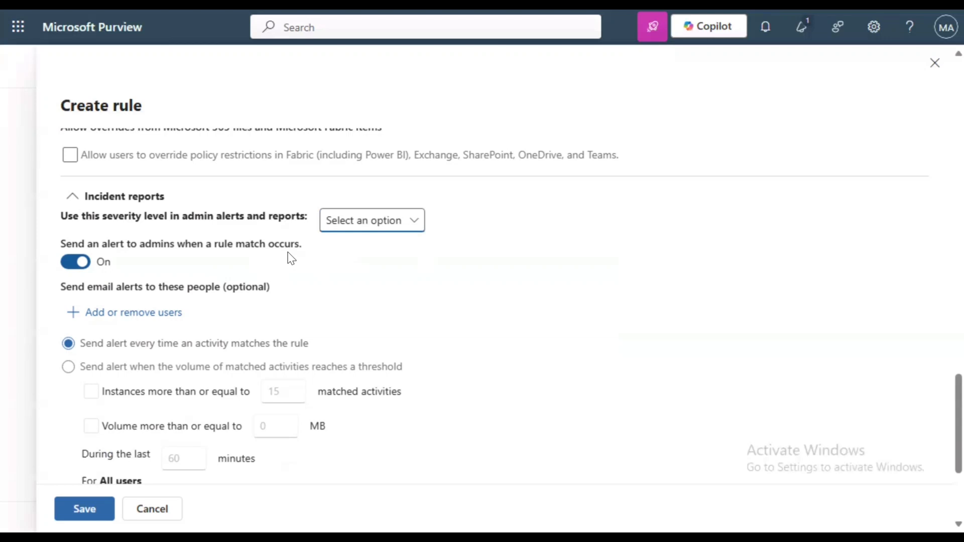
pyautogui.click(351, 221)
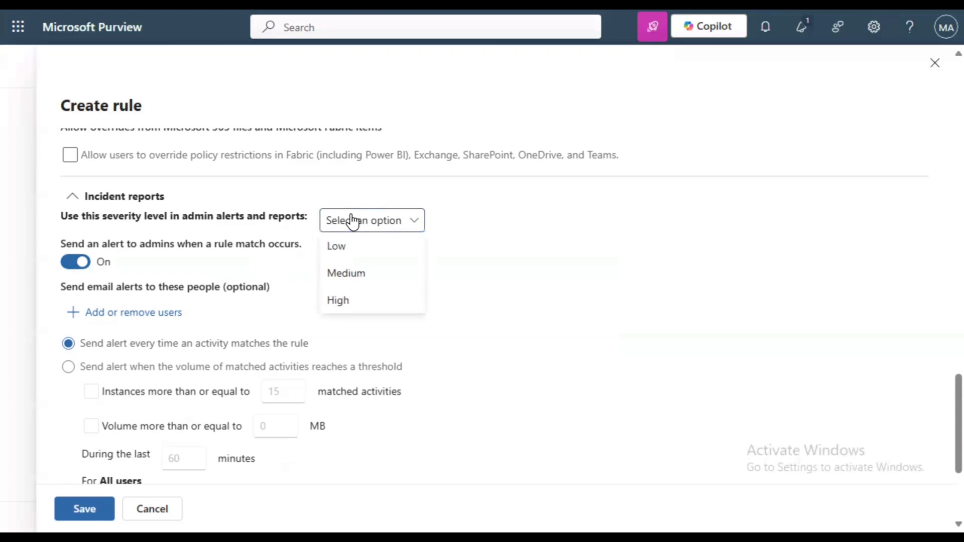
pyautogui.click(362, 276)
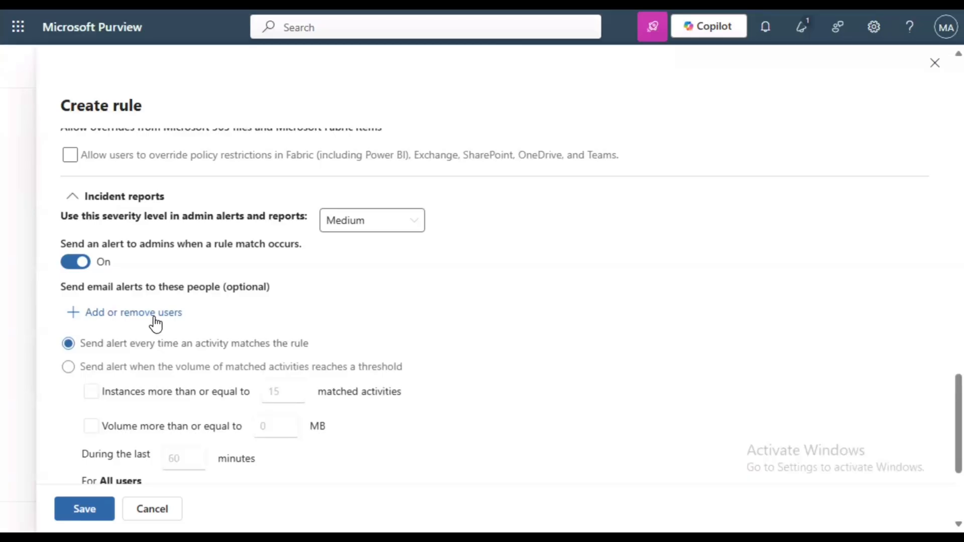
pyautogui.scroll(-4, 281, 326)
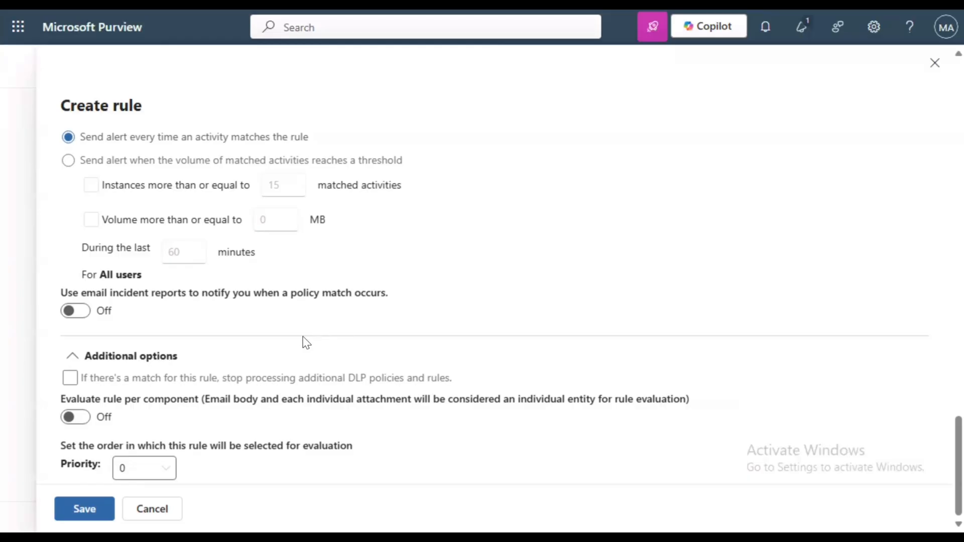
# Save the Ghana Card Outbound rule and advance past the advanced DLP rules page to Policy mode
pyautogui.click(84, 509)
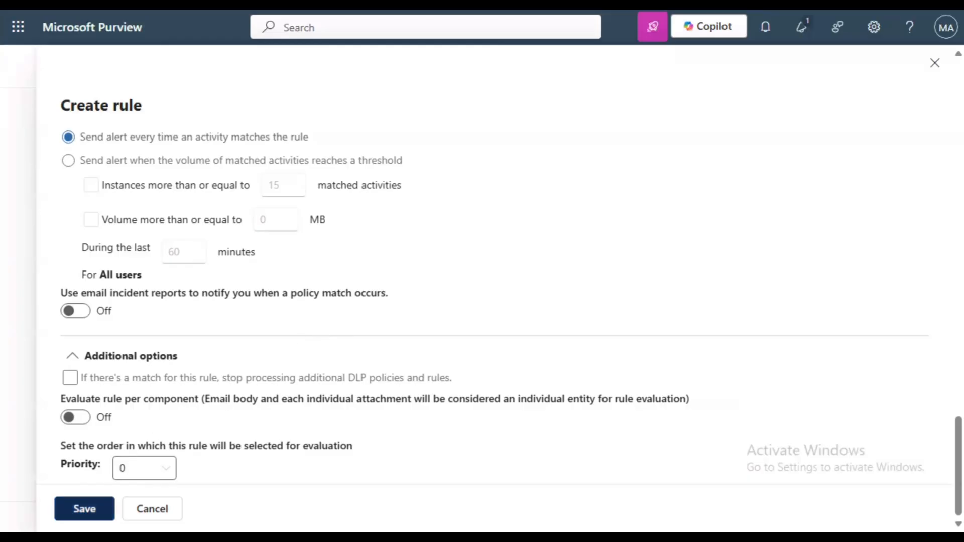
pyautogui.scroll(-1, 380, 305)
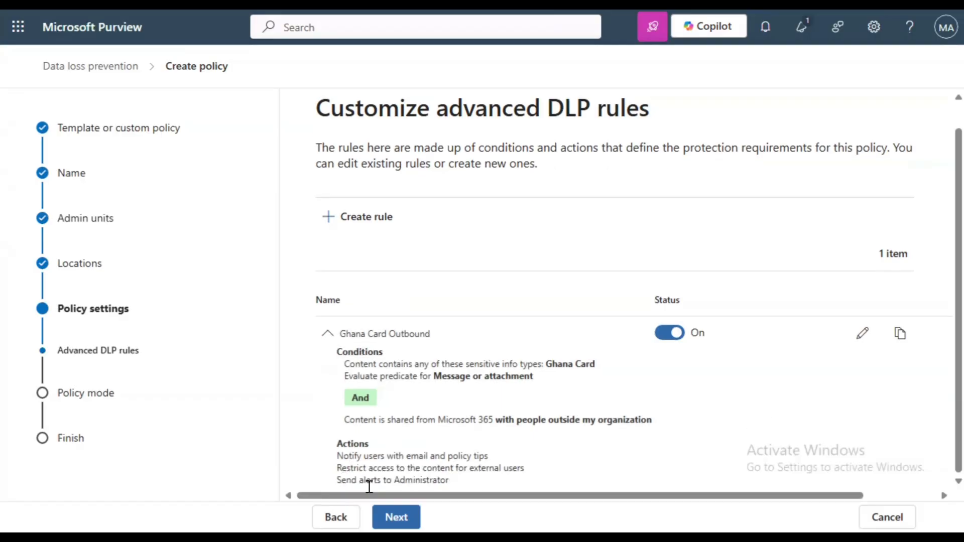
pyautogui.click(396, 517)
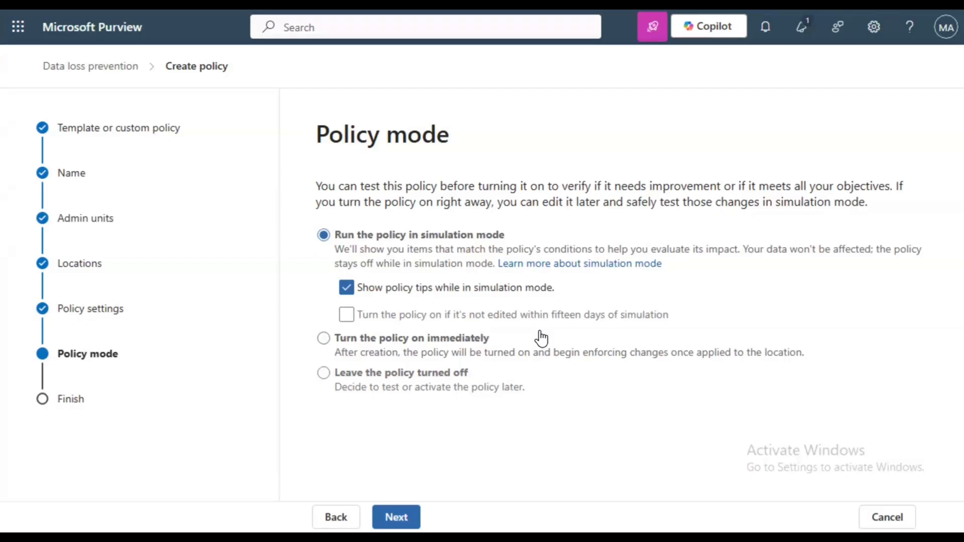
# Set the policy to turn on immediately, then finish the wizard and return to Policies
pyautogui.click(466, 339)
pyautogui.click(400, 514)
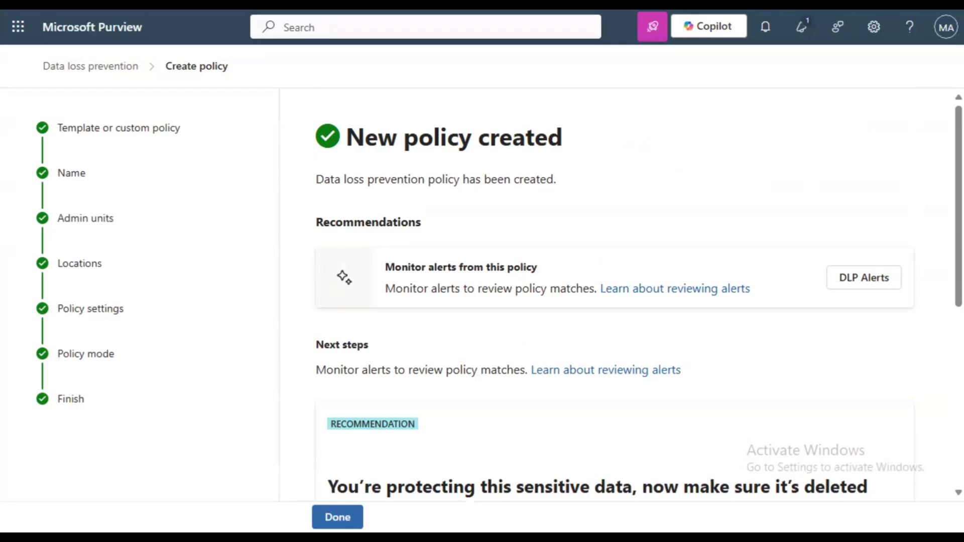
pyautogui.click(337, 517)
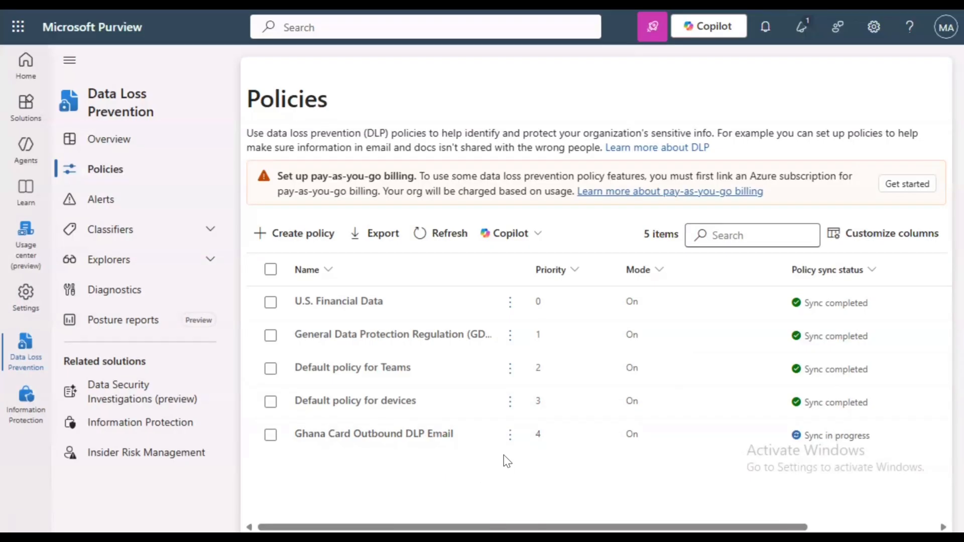
# Move Ghana Card Outbound DLP Email up twice to priority 2 and open its sync status panel
pyautogui.click(511, 438)
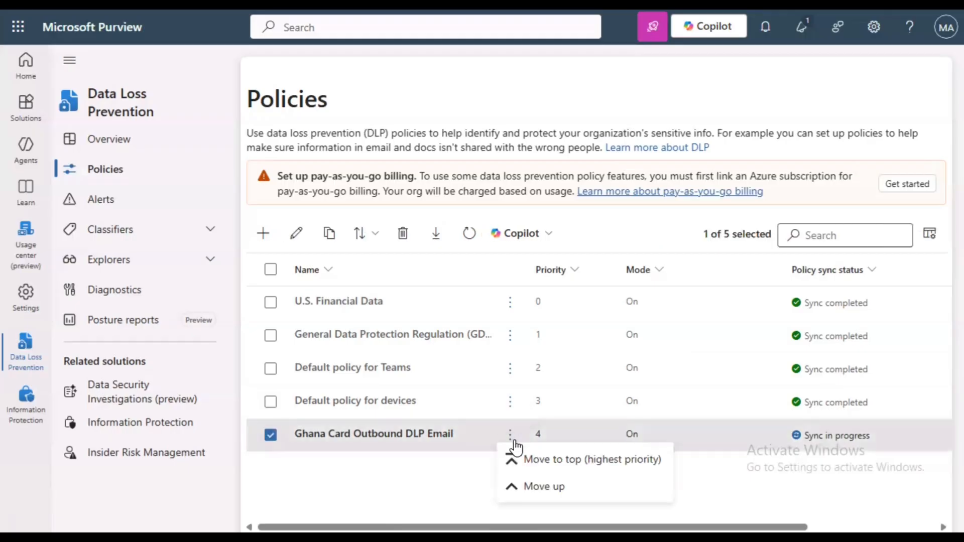
pyautogui.click(533, 487)
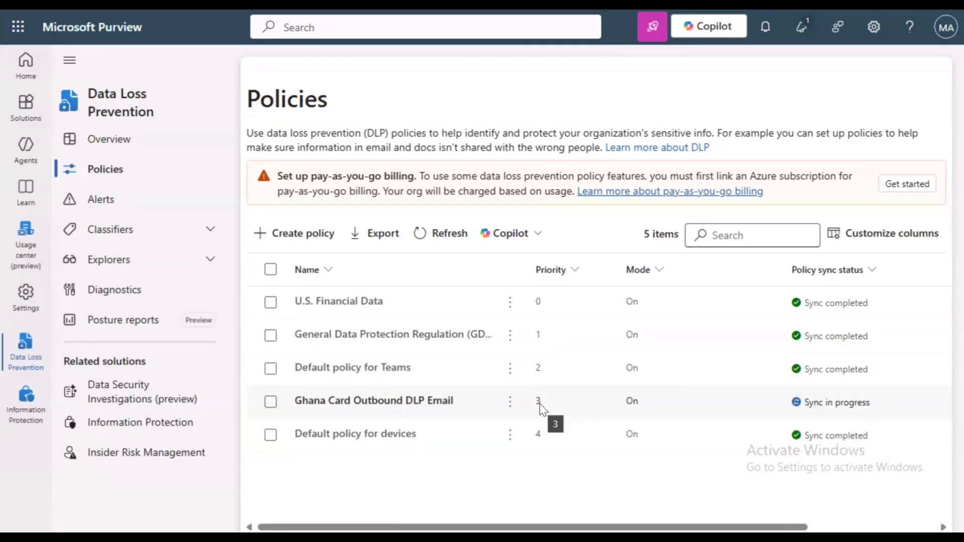
pyautogui.click(511, 412)
pyautogui.click(510, 404)
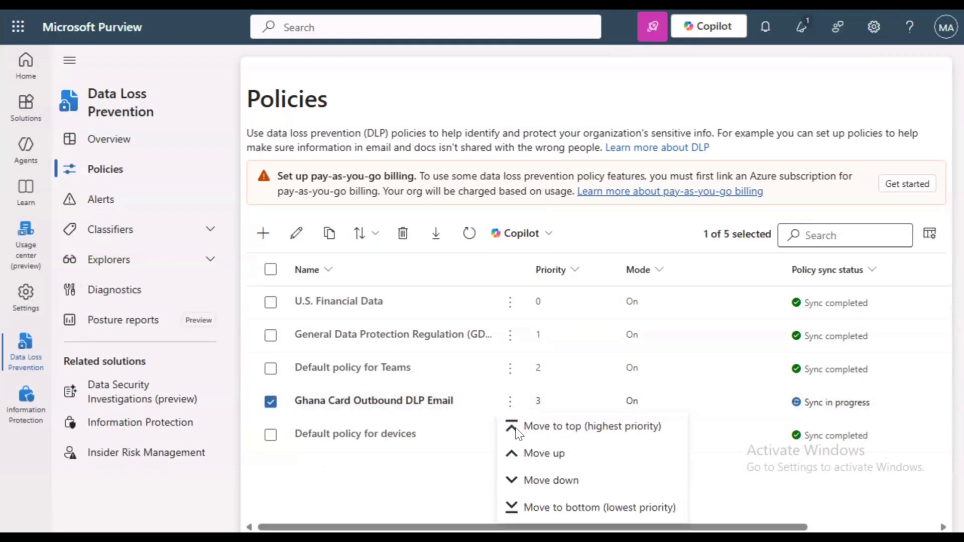
pyautogui.click(522, 454)
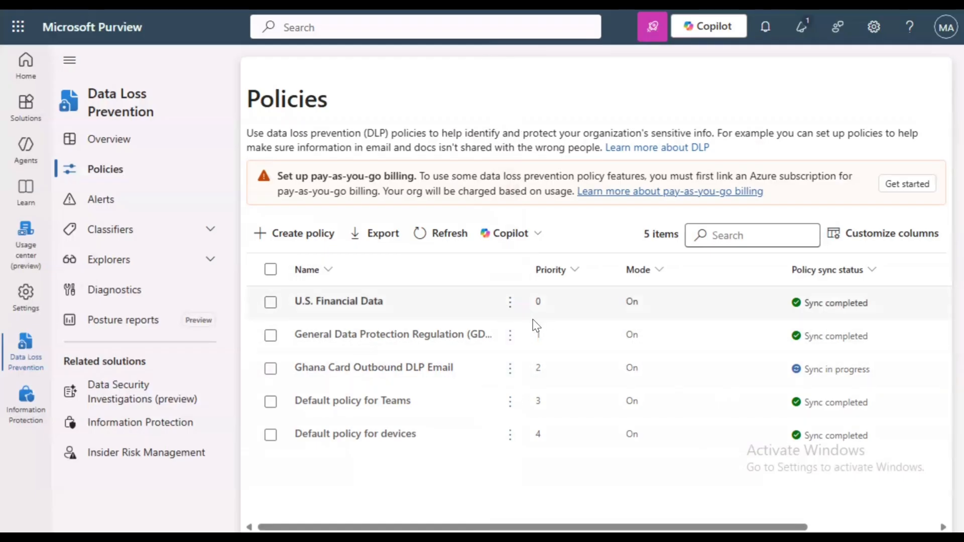
pyautogui.click(537, 367)
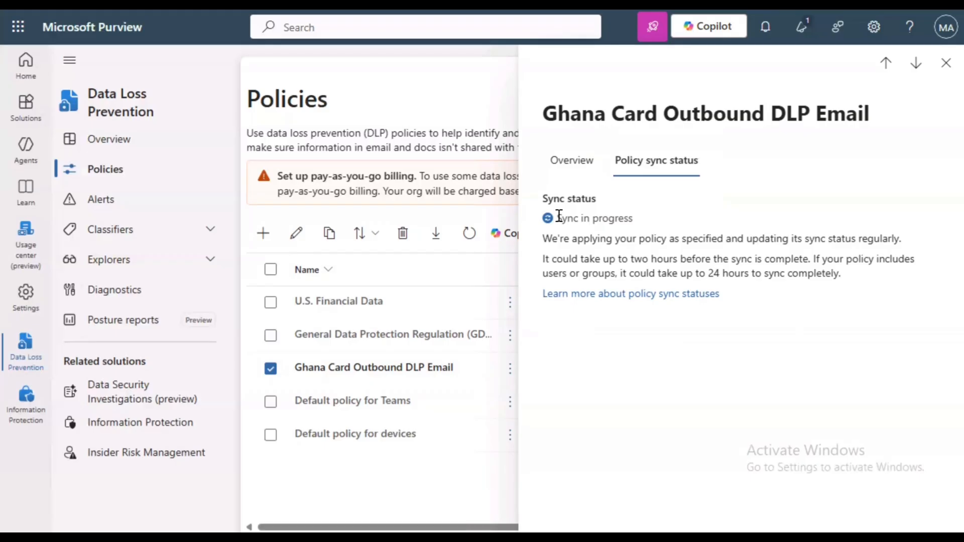
# Highlight the sync-in-progress status and the note that syncing can take up to two hours
pyautogui.moveTo(557, 218); pyautogui.dragTo(614, 218)
pyautogui.moveTo(543, 259); pyautogui.dragTo(863, 271)
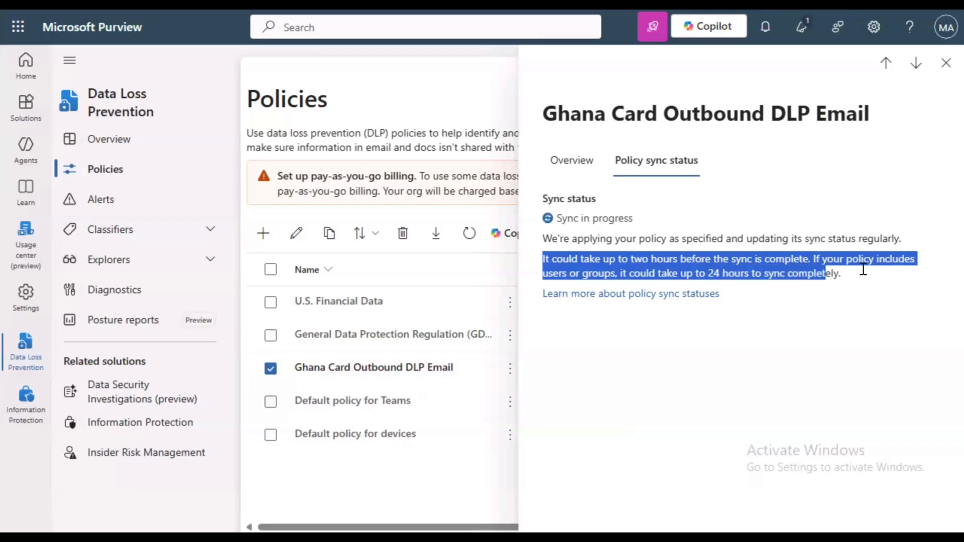
pyautogui.click(889, 273)
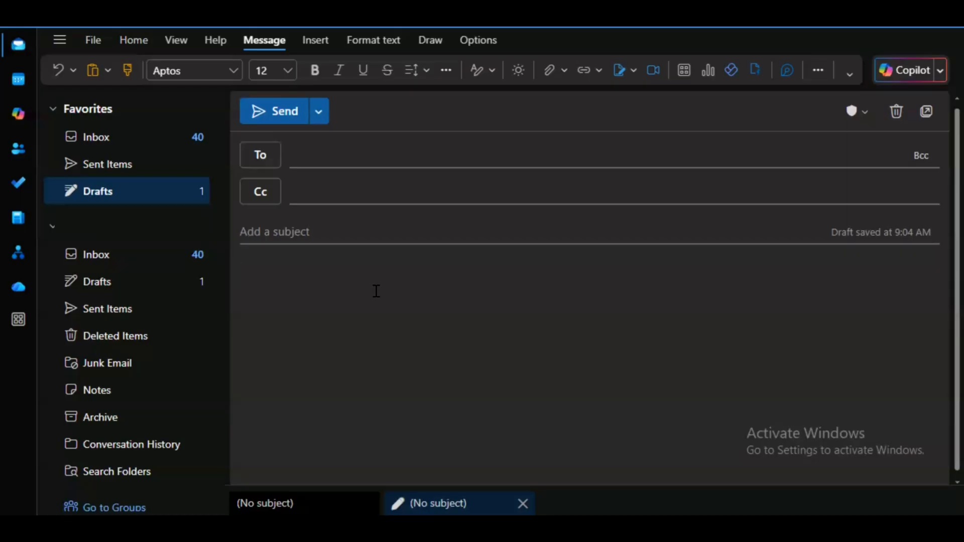
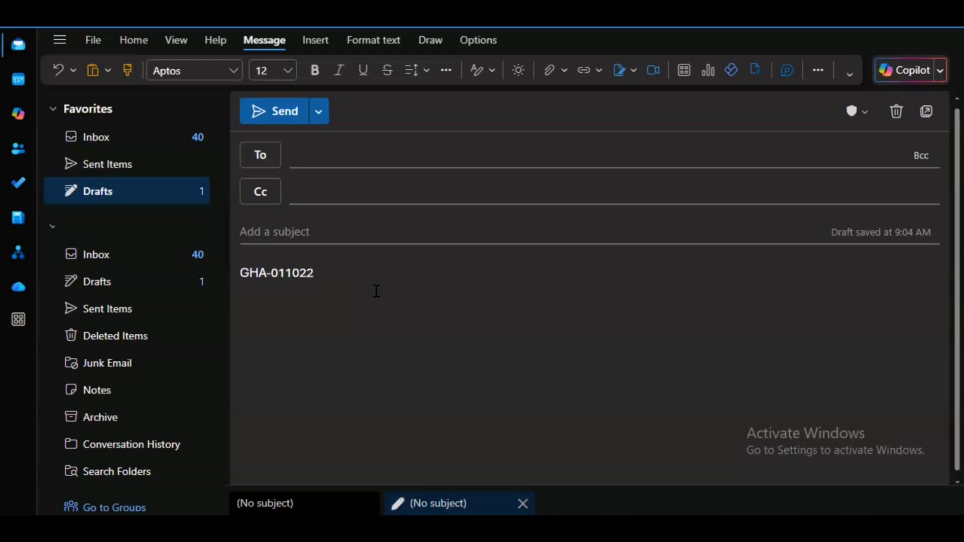
# Type a sample Ghana Card number, the holder's name and place of issue Accra, with subject 'Test Data'
pyautogui.press('Return')
pyautogui.write('Name: Joshua')
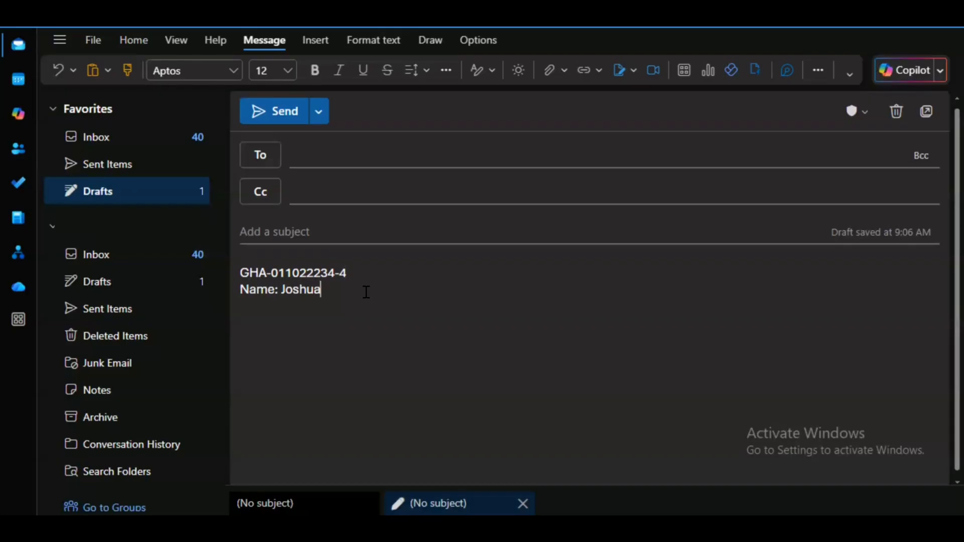
pyautogui.press('Return')
pyautogui.write('Place of issue: Accra')
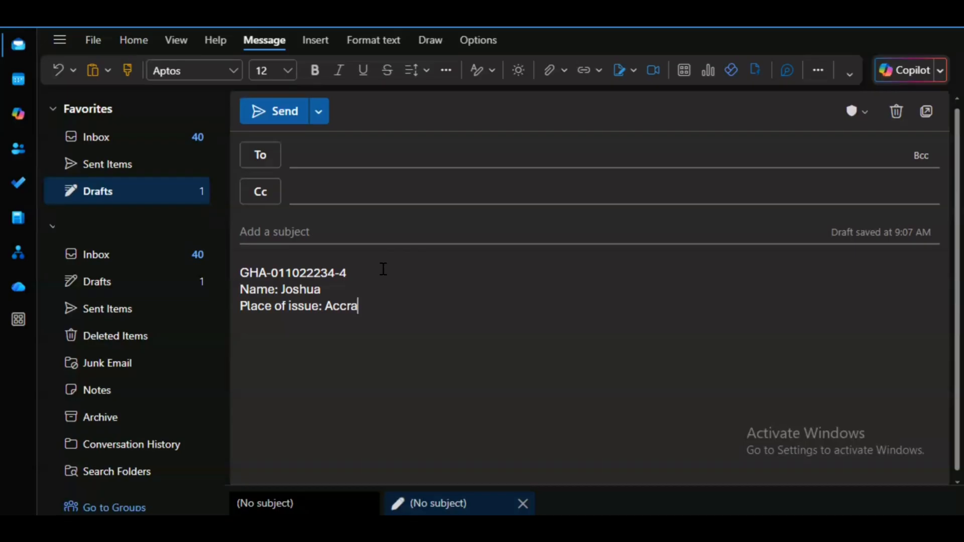
pyautogui.click(399, 234)
pyautogui.write('Test Data')
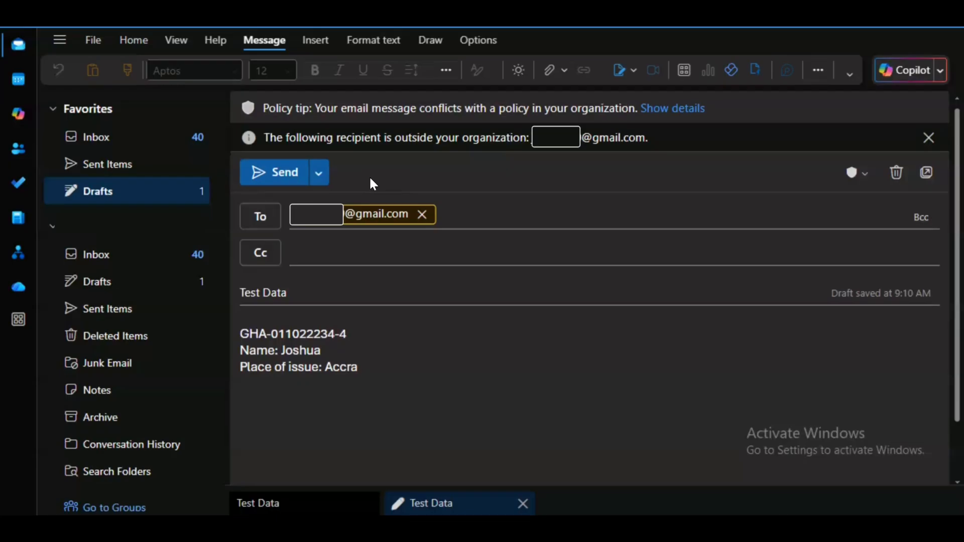
# Send the Ghana Card test email despite the policy tip
pyautogui.click(280, 174)
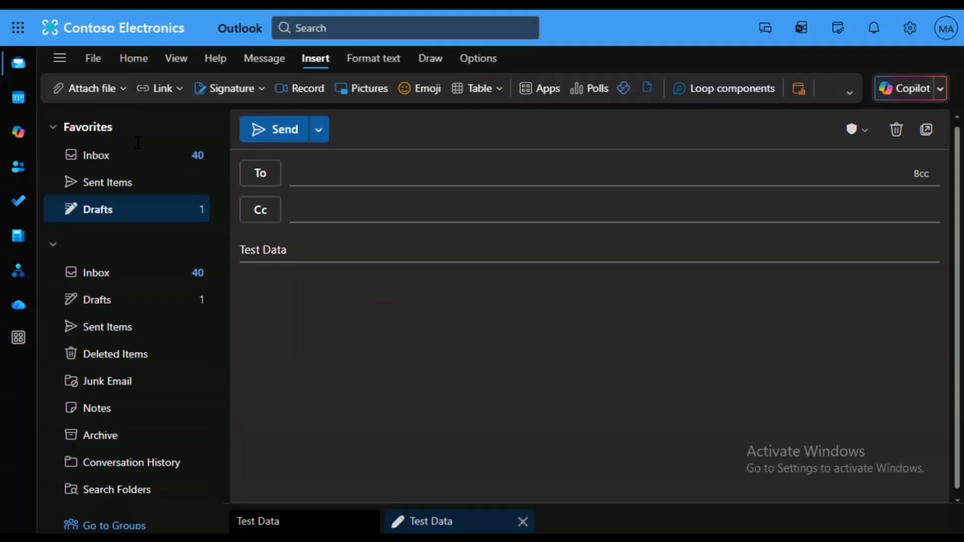
# Attach Test File.xlsx from this computer to the Test Data draft
pyautogui.click(88, 95)
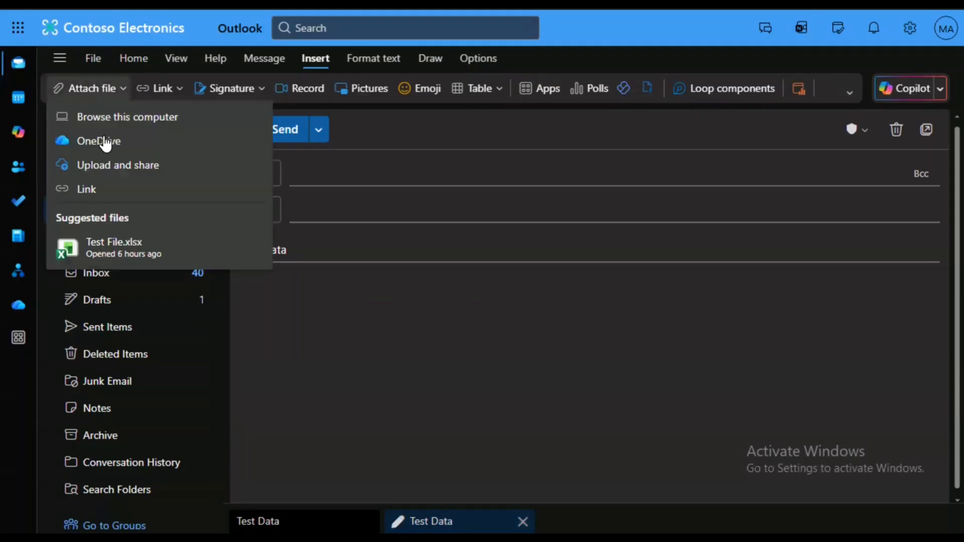
pyautogui.click(105, 111)
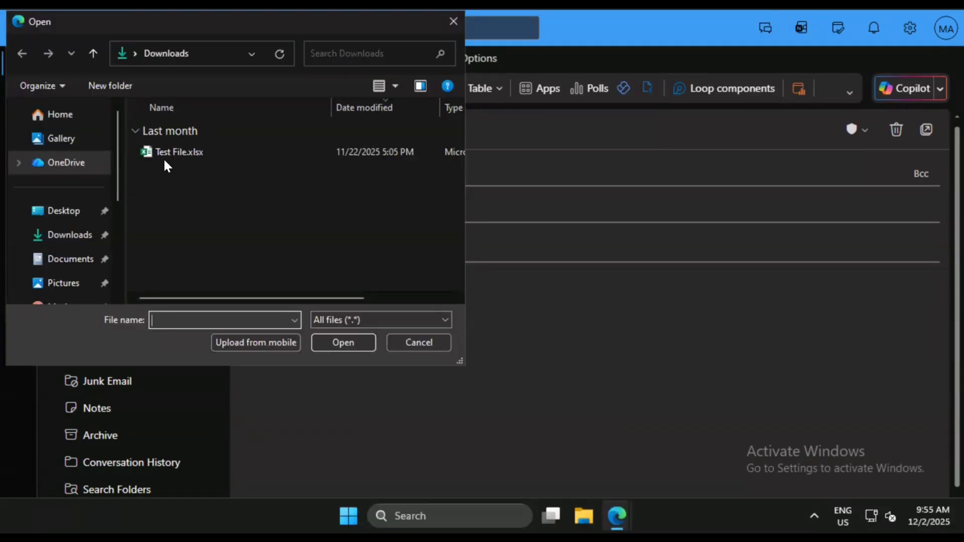
pyautogui.click(162, 151)
pyautogui.click(343, 342)
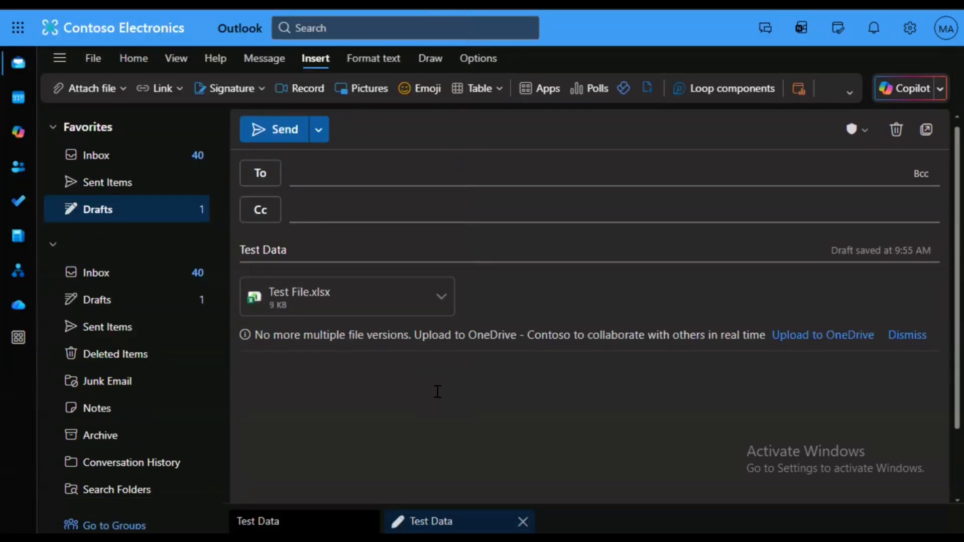
# Write 'PFA' in the body, send the email, and highlight the policy conflict explanation
pyautogui.write('PFA')
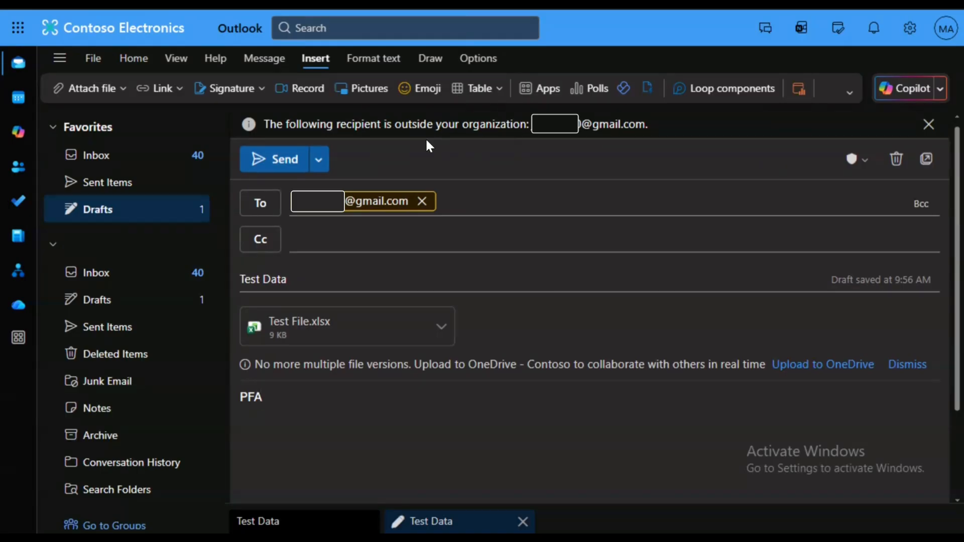
pyautogui.click(271, 161)
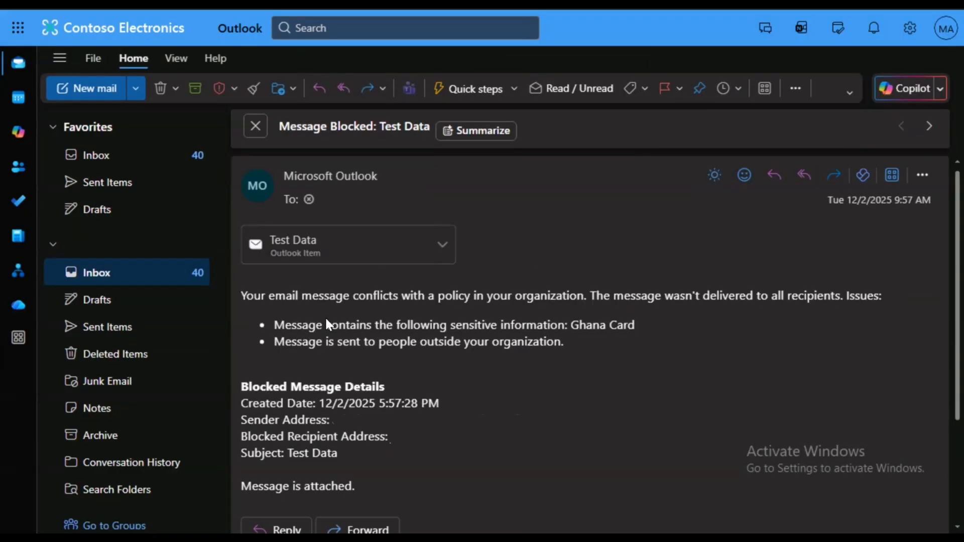
pyautogui.moveTo(239, 295); pyautogui.dragTo(564, 348)
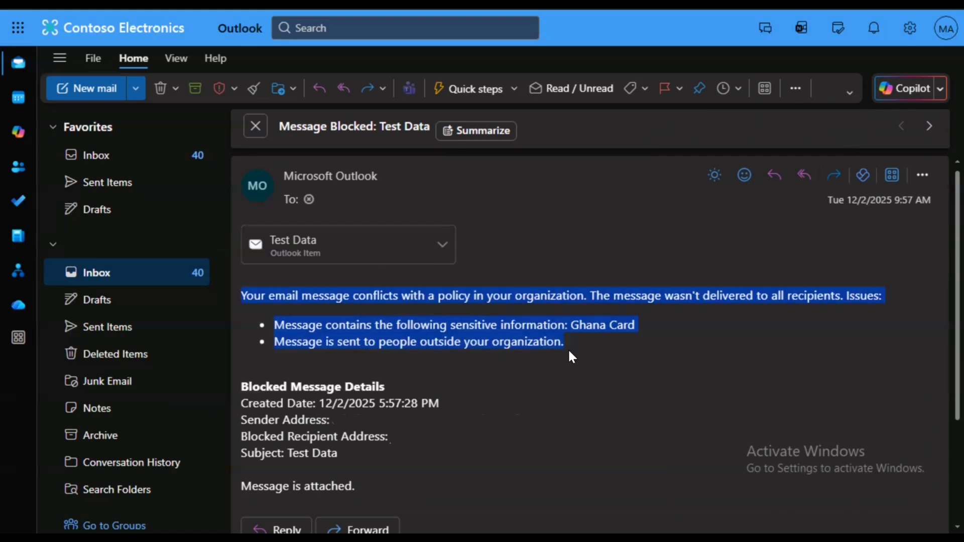
# Highlight the two listed issues: Ghana Card information and sending outside the organization
pyautogui.click(272, 325)
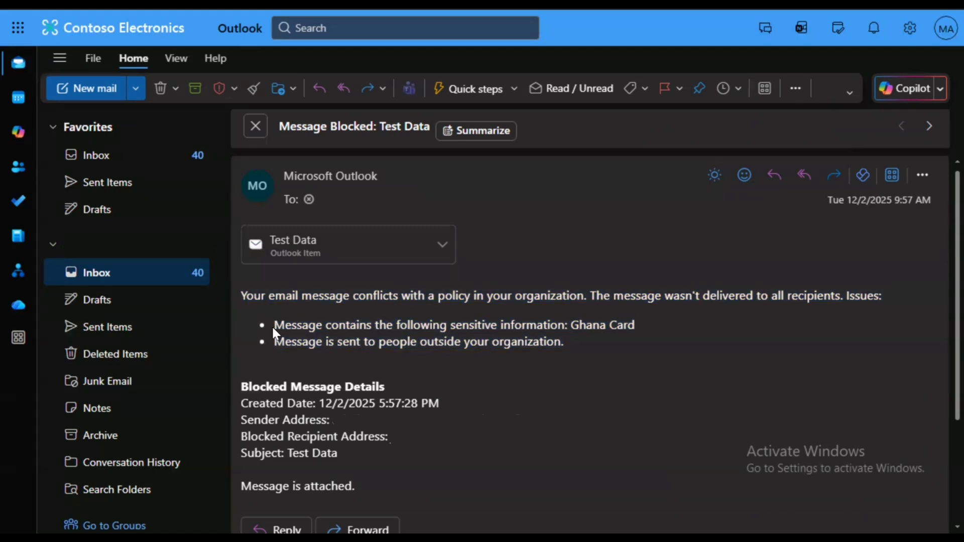
pyautogui.moveTo(272, 325); pyautogui.dragTo(561, 345)
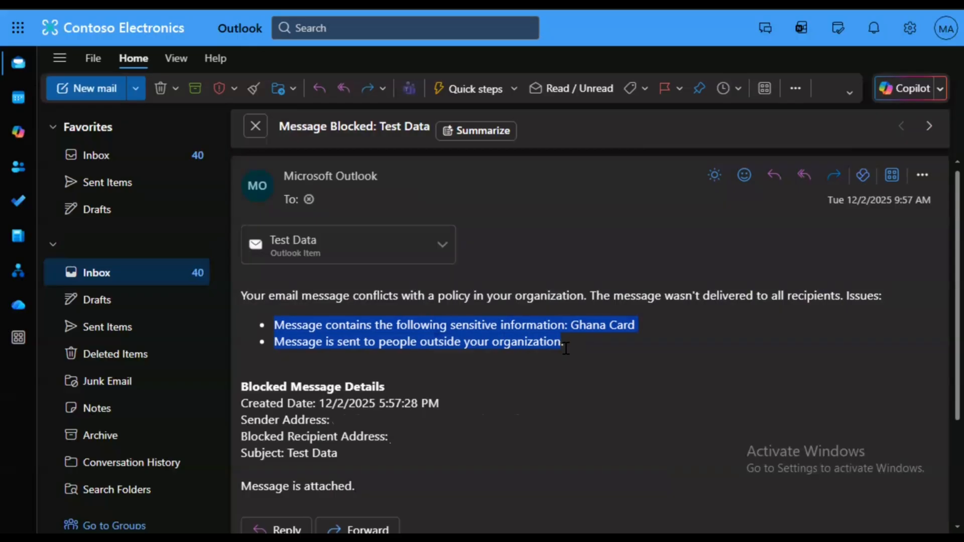
pyautogui.click(566, 347)
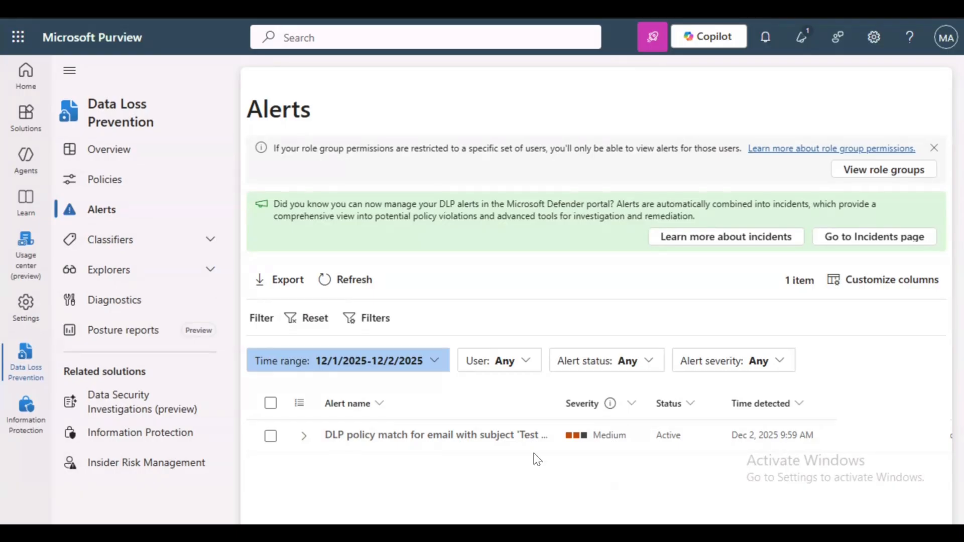
# Open the Test Data alert's details, highlight its title, and scroll to Alert information
pyautogui.click(460, 433)
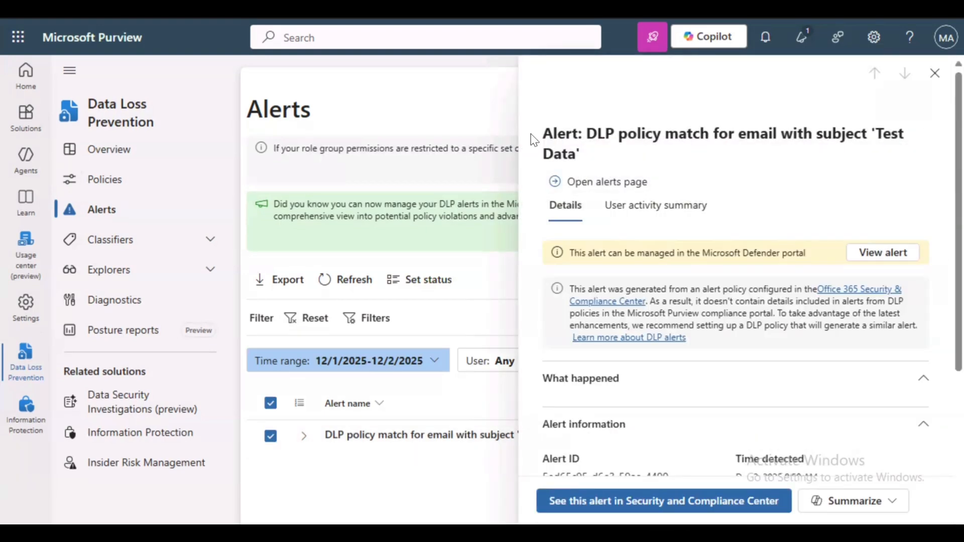
pyautogui.moveTo(543, 133); pyautogui.dragTo(620, 165)
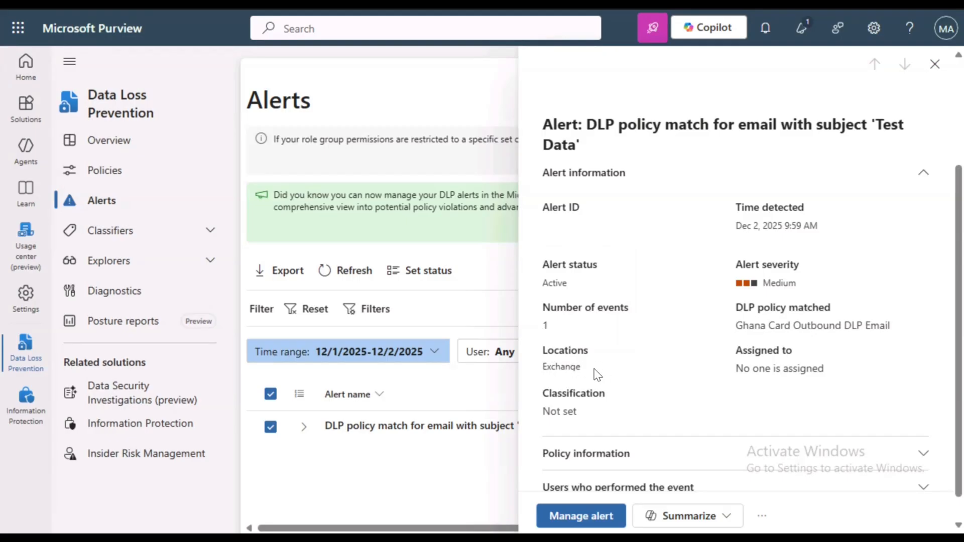
pyautogui.scroll(-1, 613, 402)
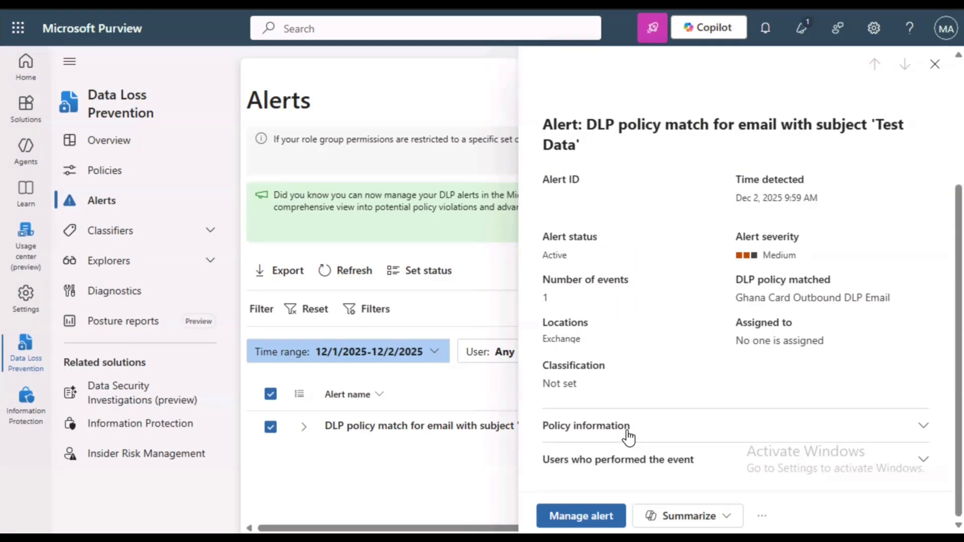